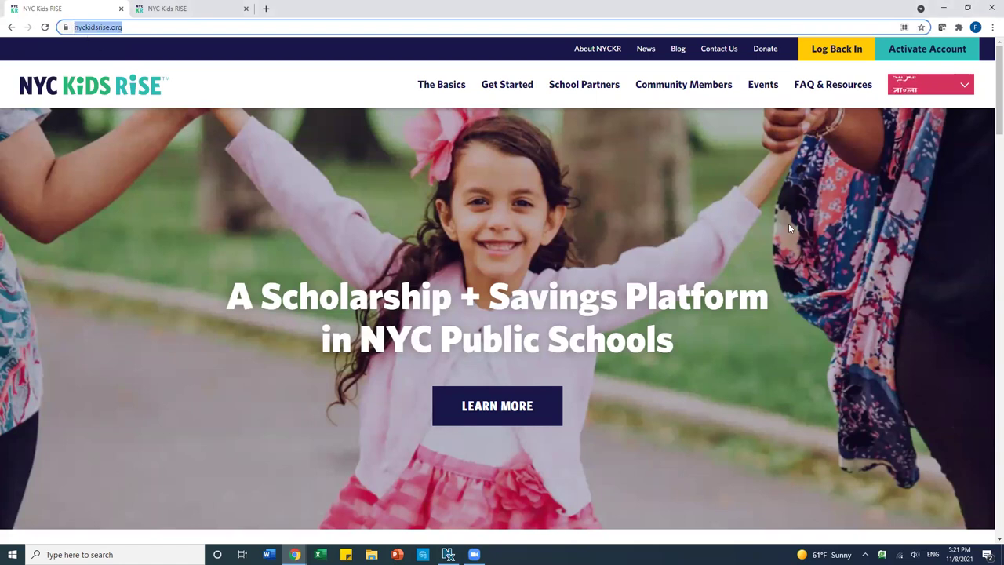
- Go from Log Back In to the Savings Tracker sign-in, accepting the leaving-site notice
left_click(833, 55)
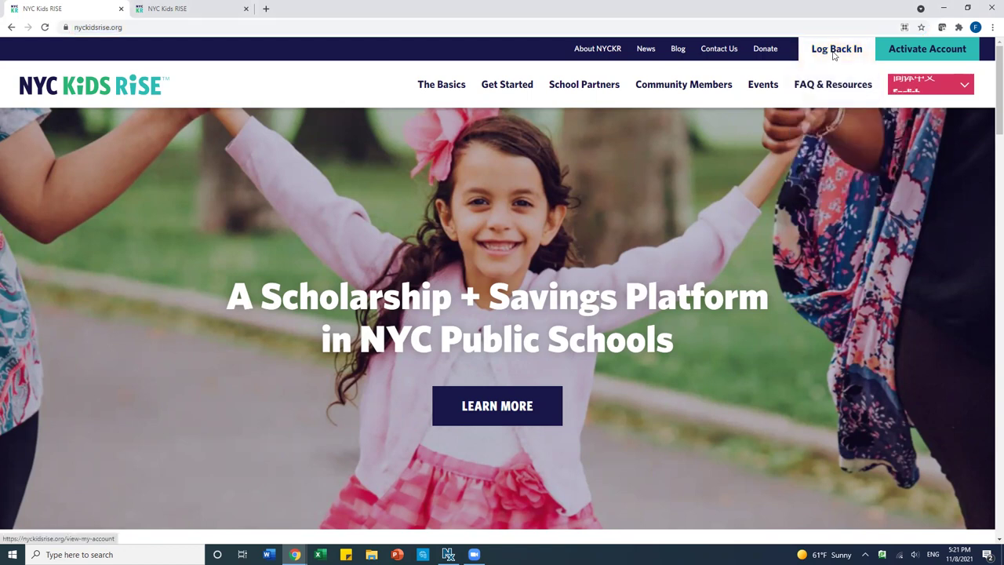
scroll(630, 252, "down", 4)
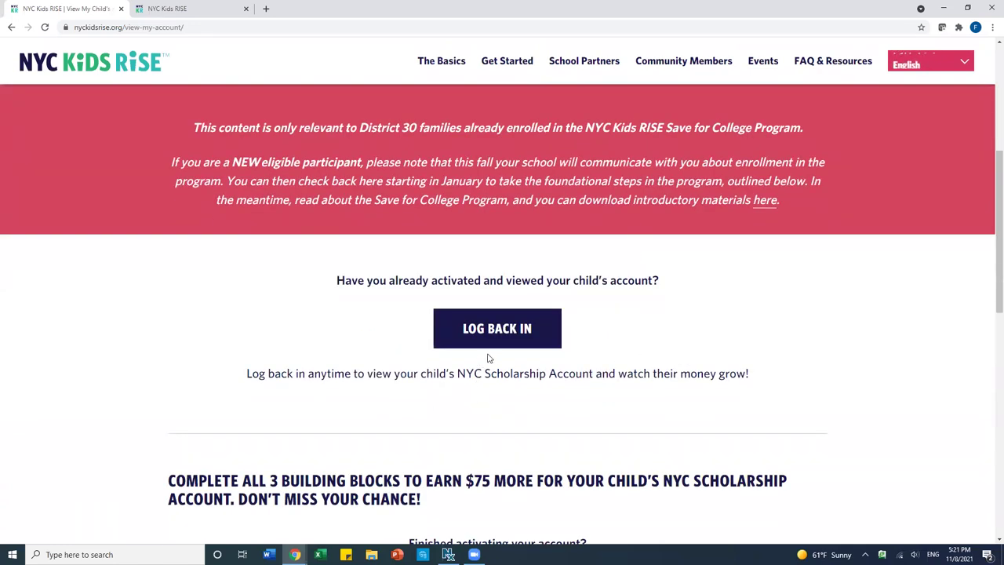
left_click(498, 336)
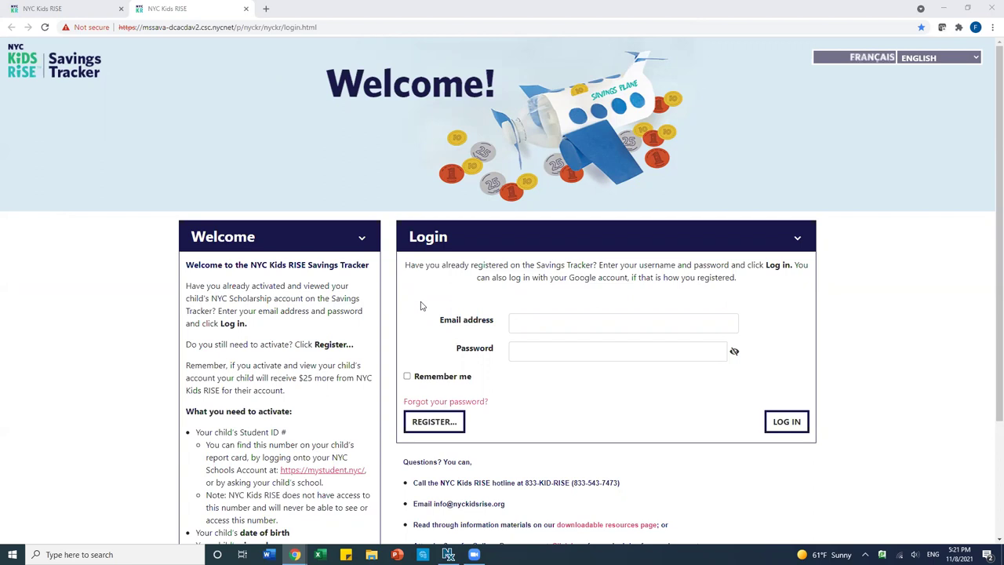
- Log in to the Savings Tracker with the parent's email address and password
left_click(569, 322)
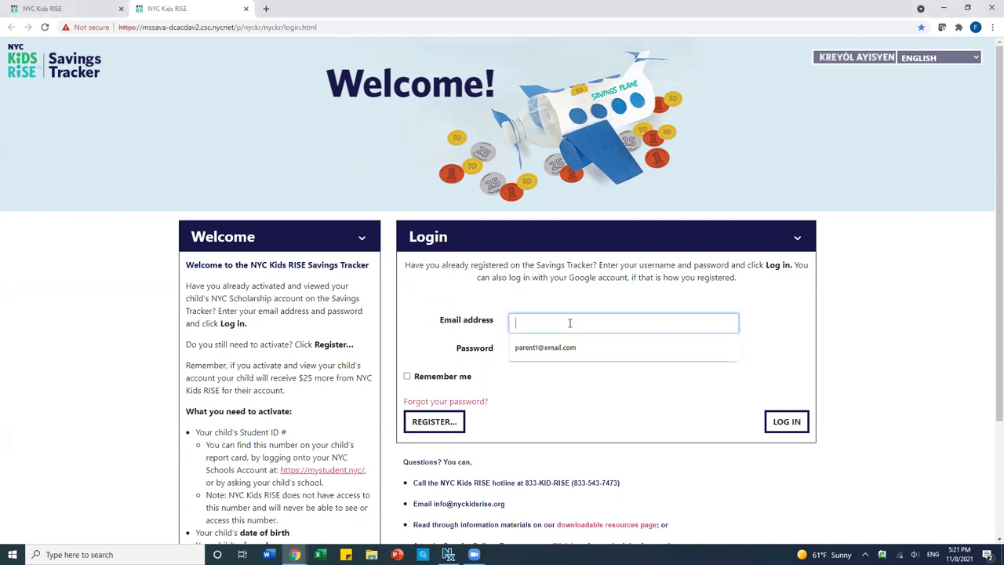
type("parent")
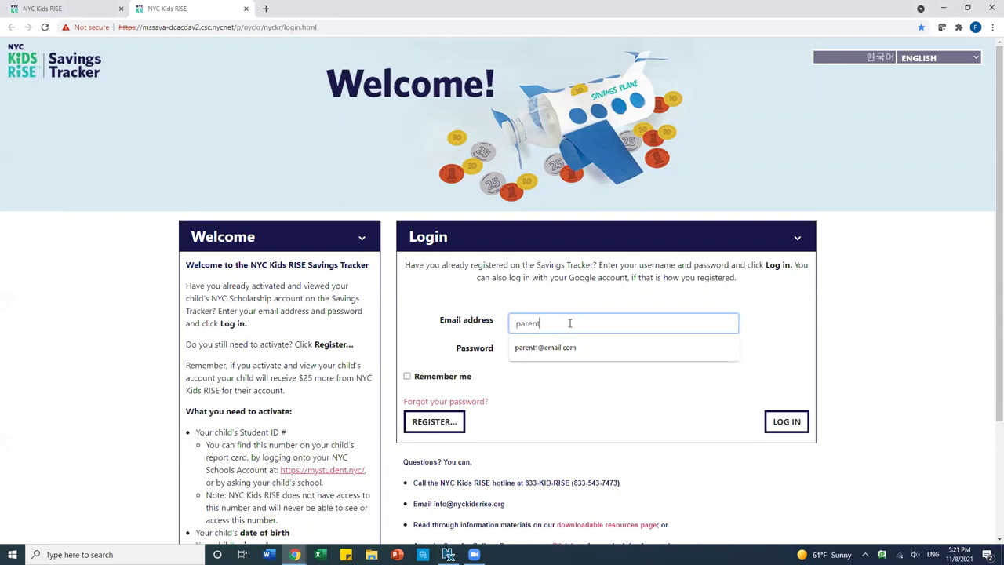
type("1@email.com")
left_click(569, 353)
type("********")
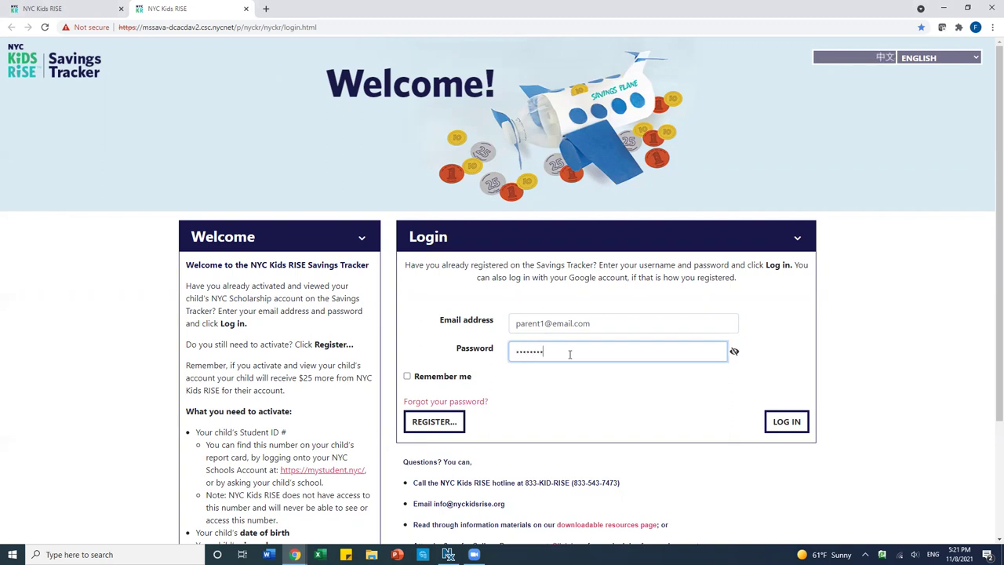
type("****")
left_click(781, 427)
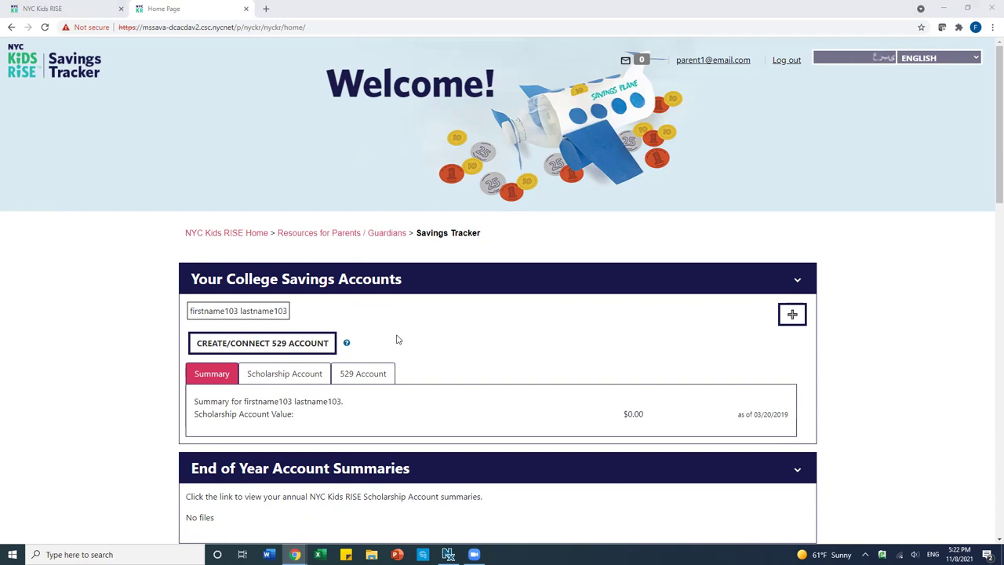
- Choose CREATE/CONNECT 529 ACCOUNT and proceed from its dialog to the NY 529 Direct Plan log-in
left_click(287, 341)
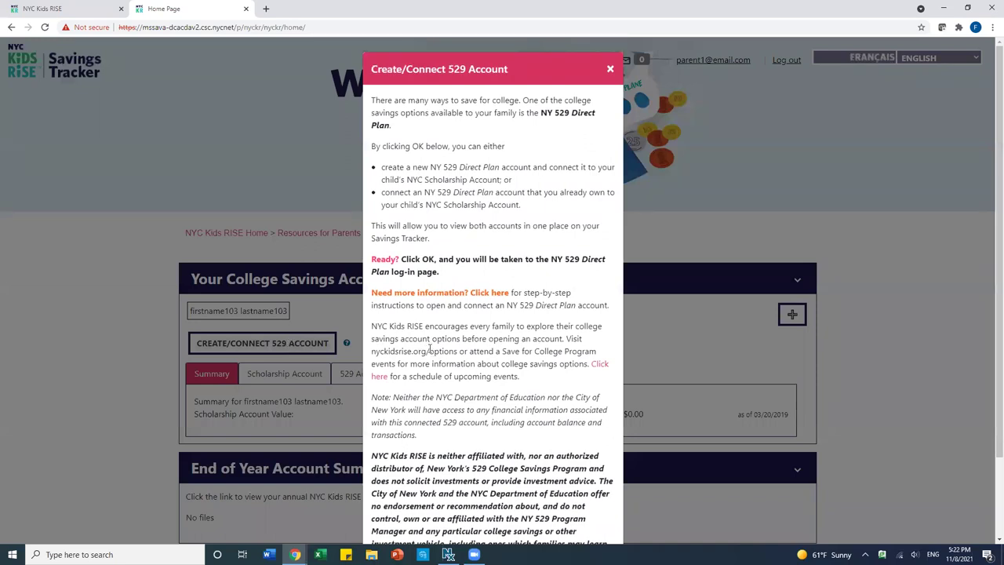
scroll(426, 365, "down", 2)
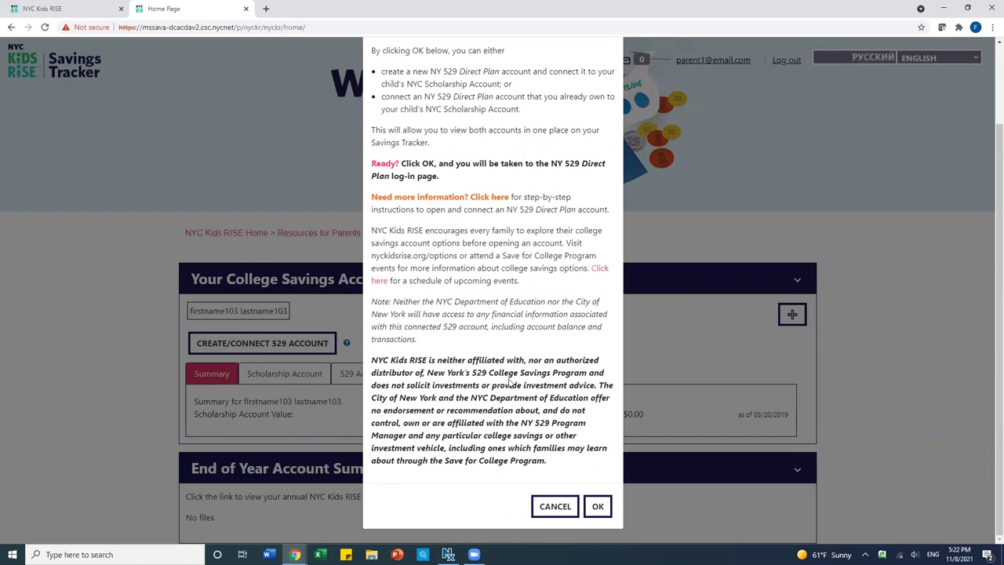
left_click(598, 505)
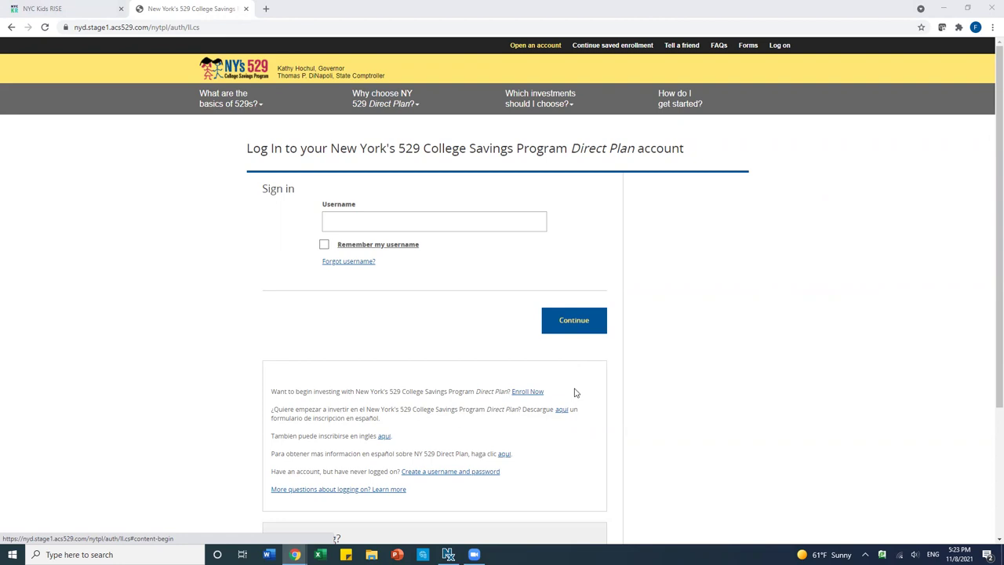
- Follow Enroll Now to open the Direct Plan 'Start Saving Today' enrollment form
left_click(523, 393)
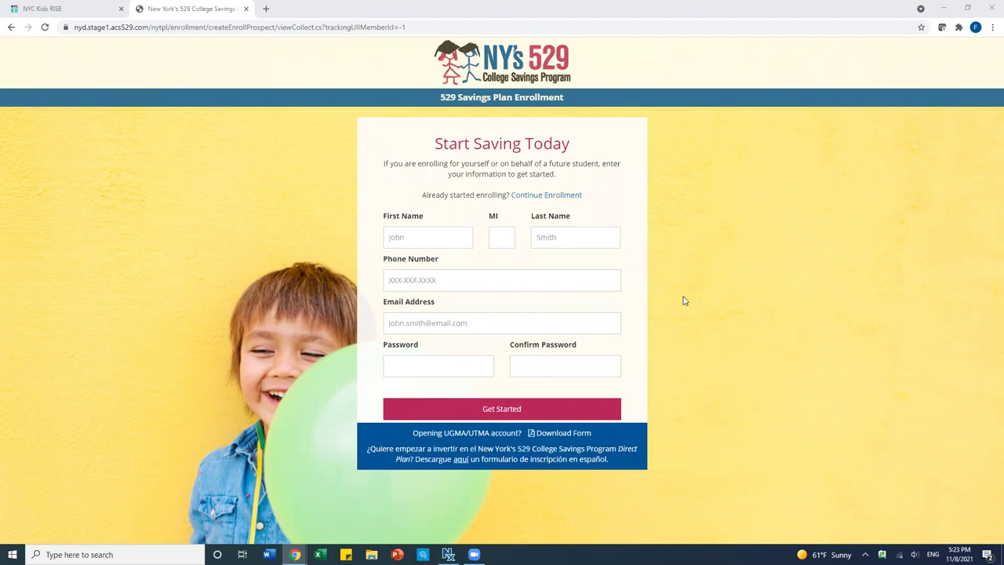
- Enter the account owner's first name, last name and phone number
left_click(436, 236)
left_click(577, 235)
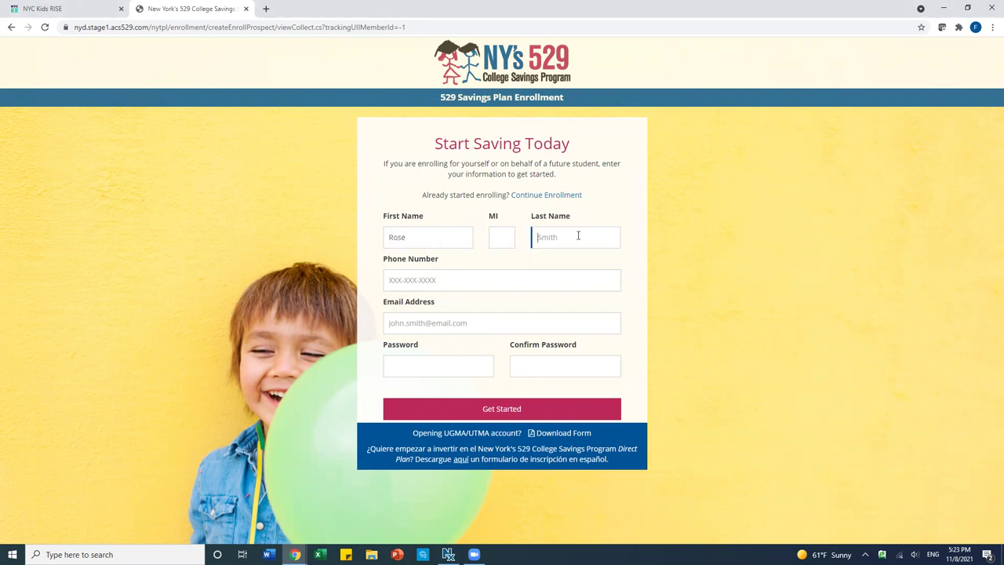
left_click(465, 273)
type("5555555444")
- Add the owner's email and a confirmed password, then create the enrollment profile
left_click(444, 323)
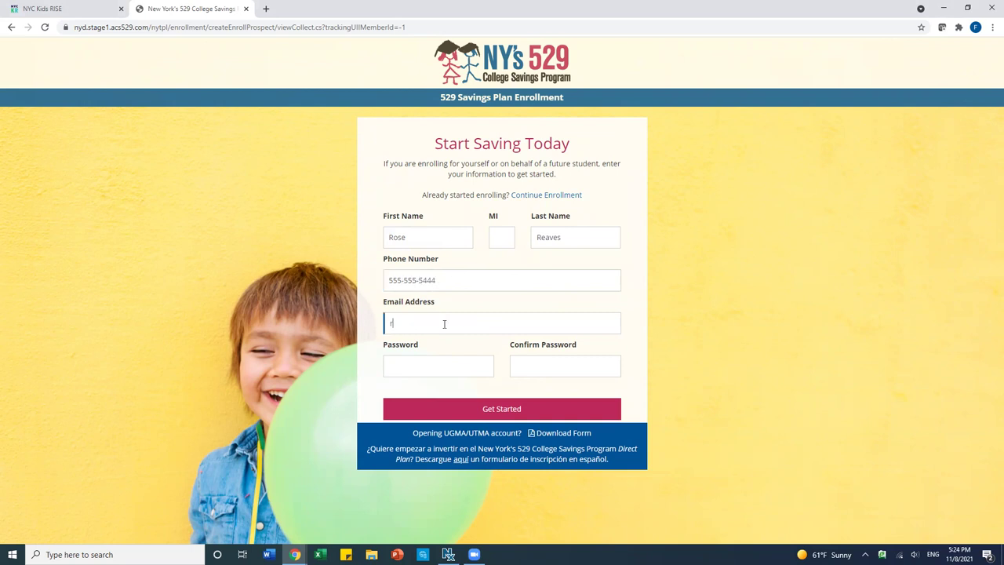
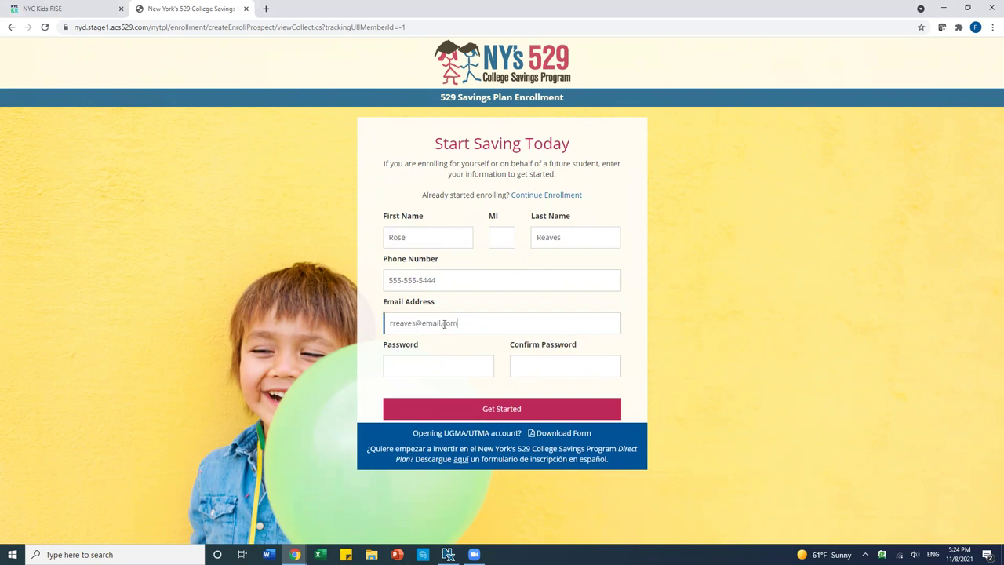
left_click(422, 364)
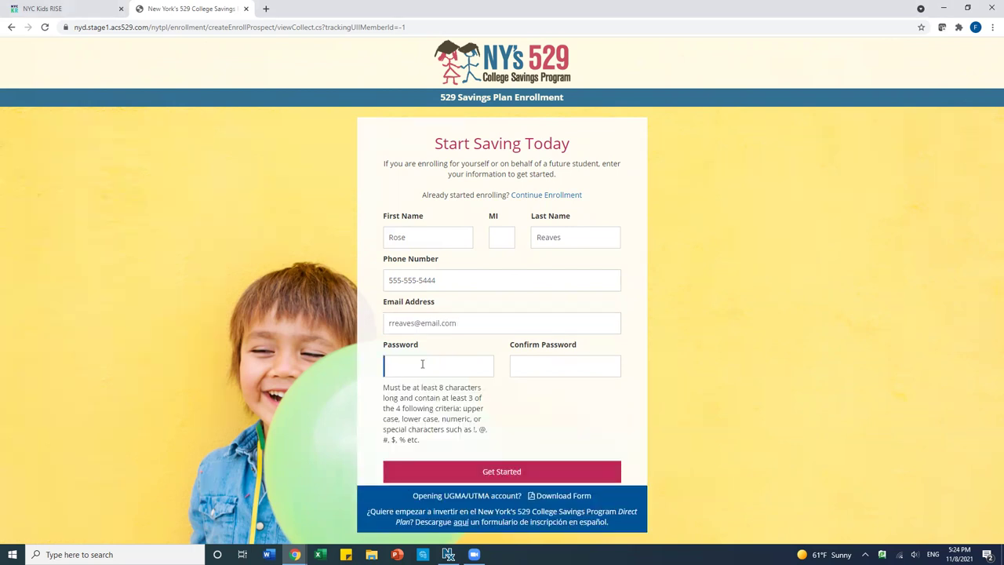
type("•••••••••••")
left_click(527, 367)
type("••••")
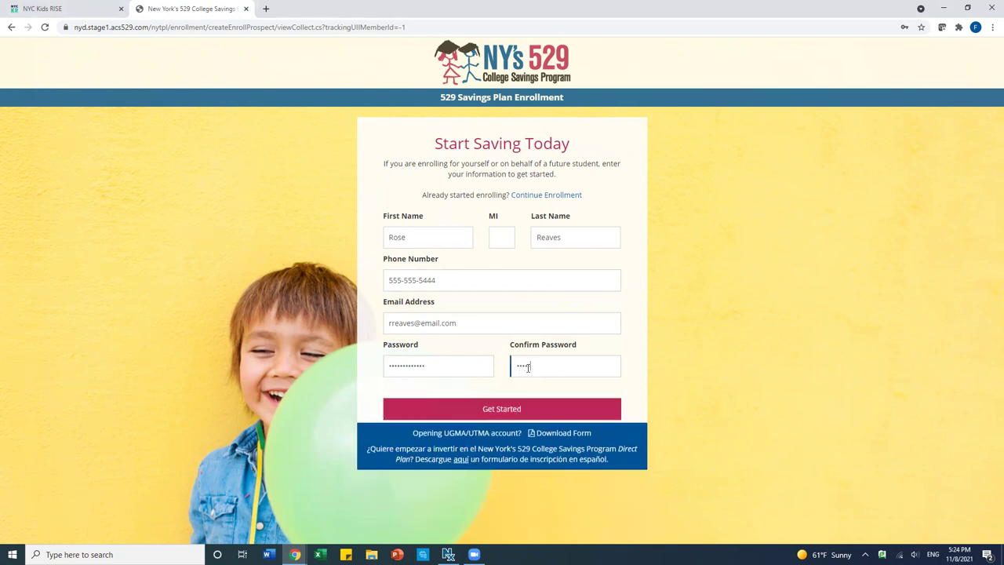
type("•••••••••")
left_click(519, 407)
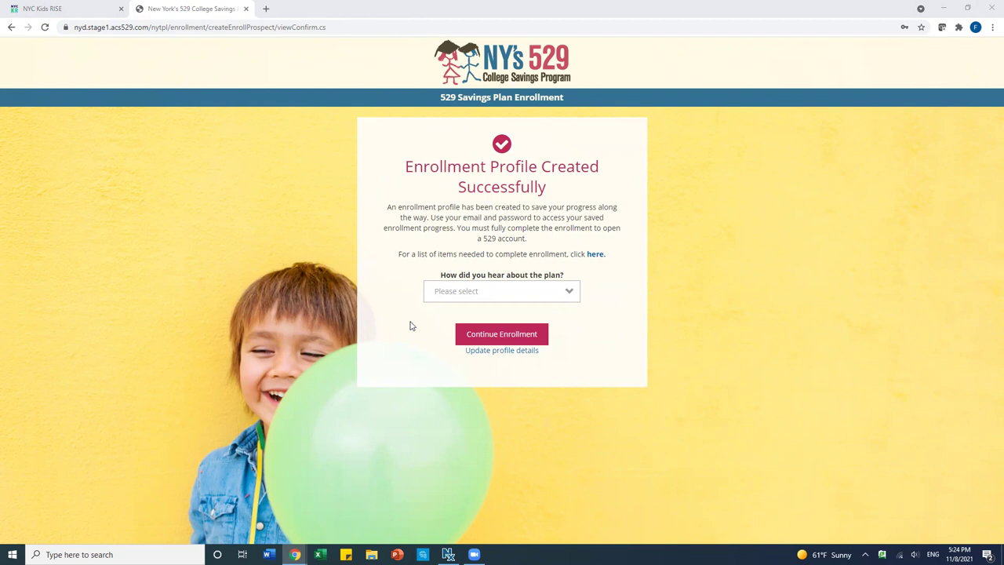
- Answer 'School Event' for how you heard about the plan and continue enrollment
left_click(470, 293)
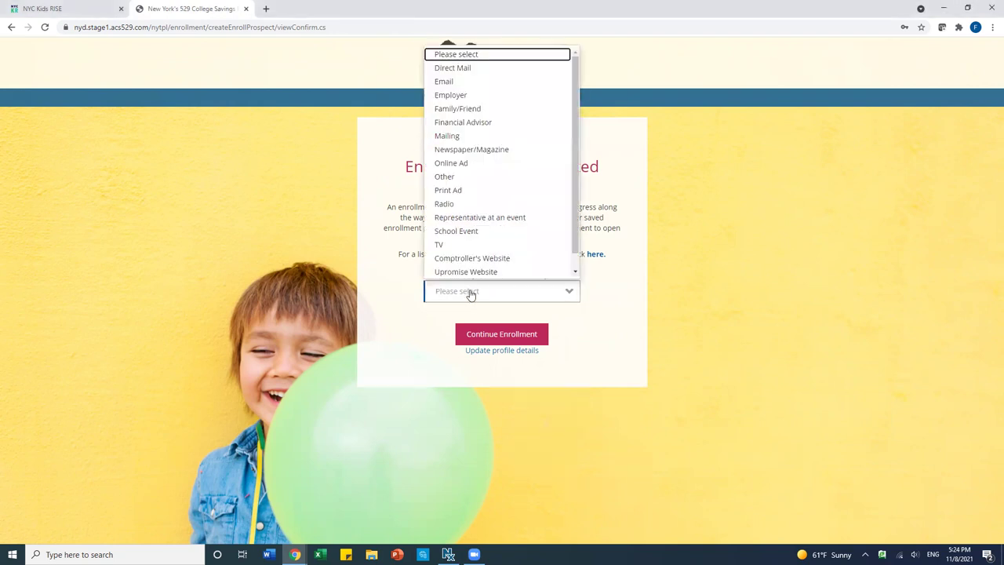
left_click(468, 230)
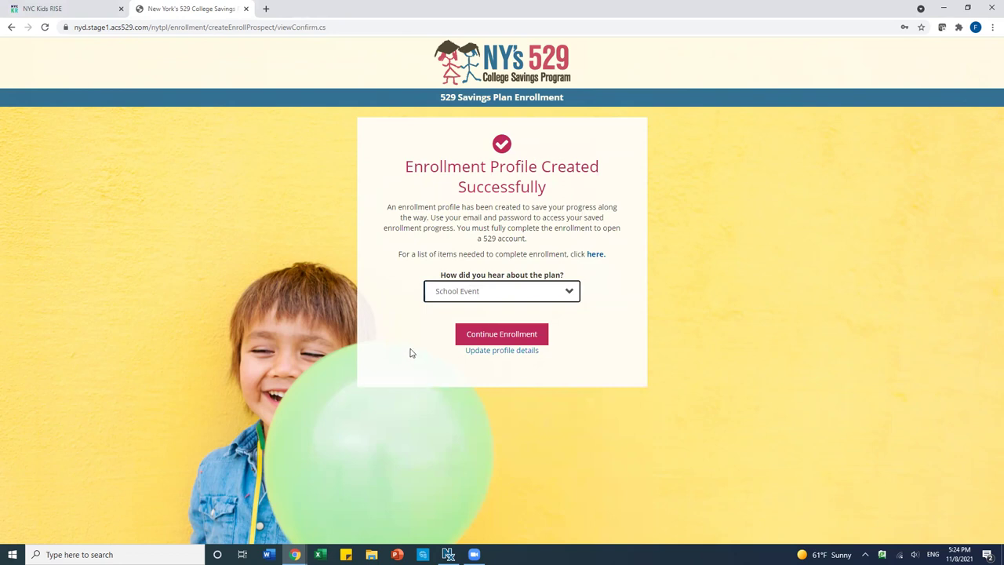
left_click(508, 337)
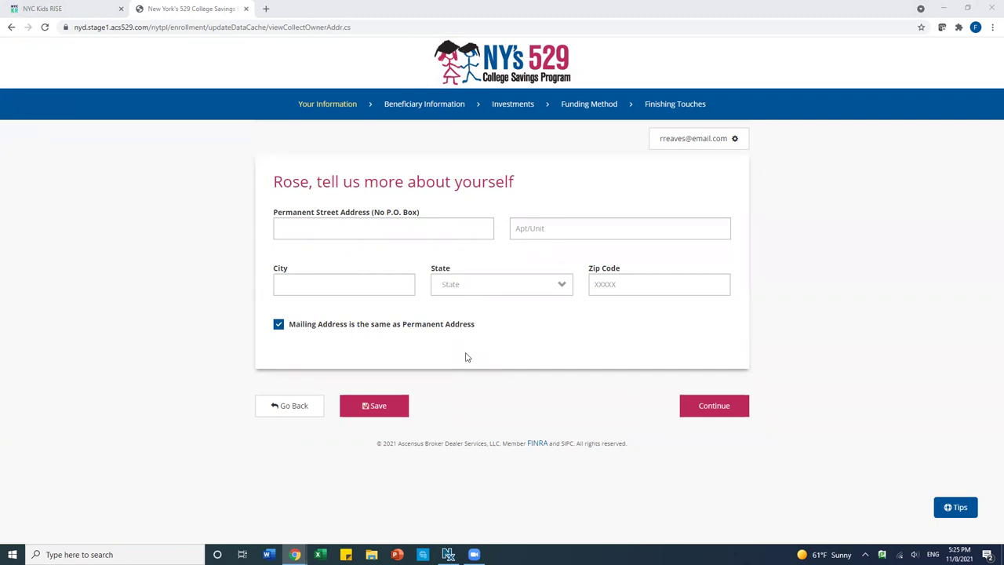
- Enter the owner's permanent street address, apartment and city
left_click(339, 226)
type("123 Main Street")
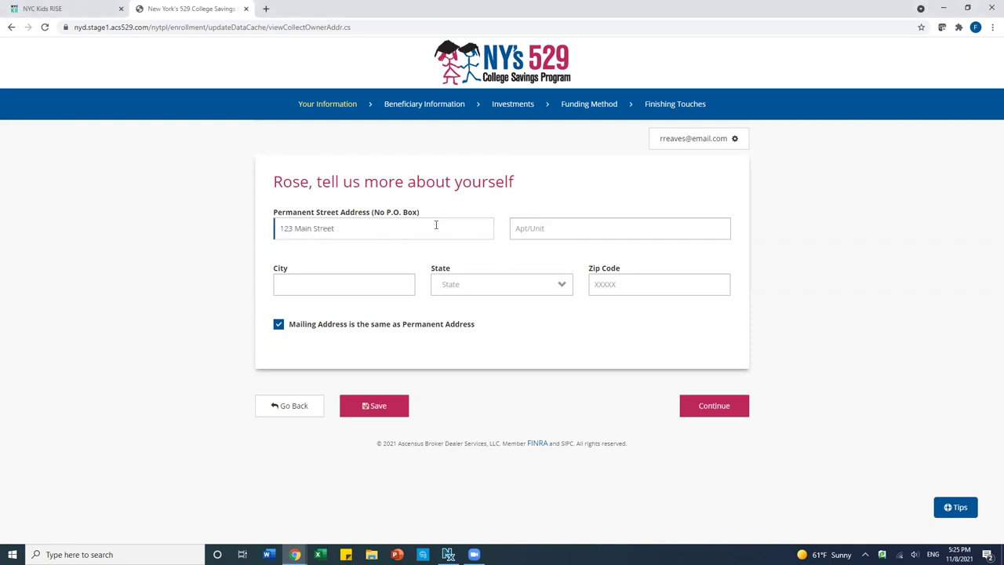
left_click(548, 228)
type("Apt A")
left_click(356, 284)
type("Any cit")
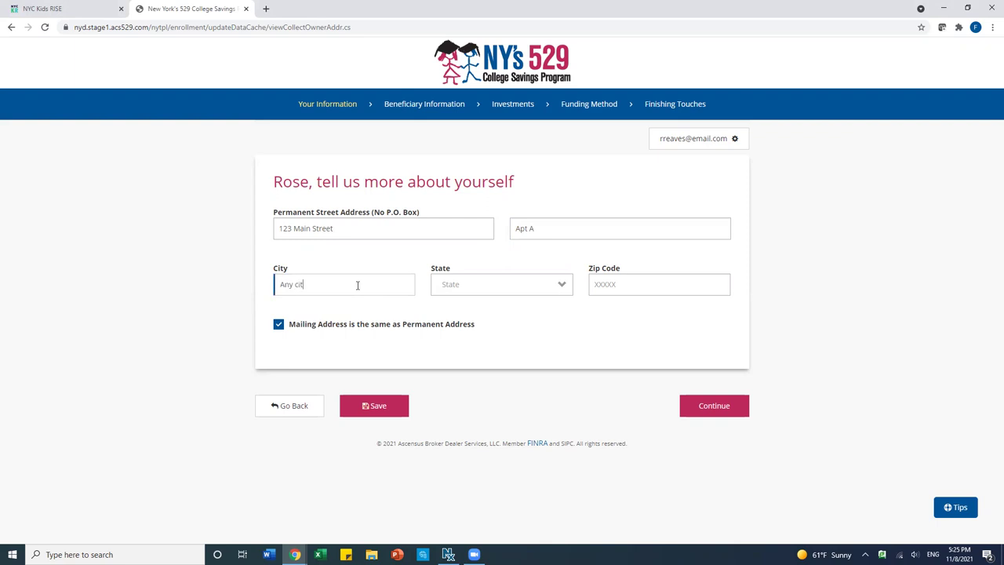
key("BackSpace")
key("BackSpace")
key("BackSpace")
type("City")
- Set the state to New York, add the zip code, and continue
left_click(468, 287)
scroll(470, 408, "down", 3)
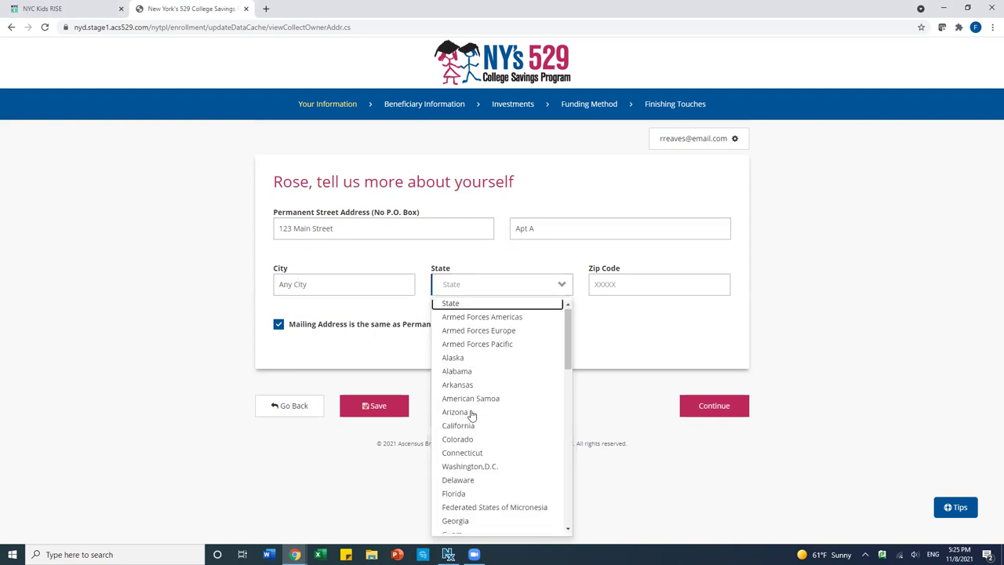
scroll(472, 415, "down", 4)
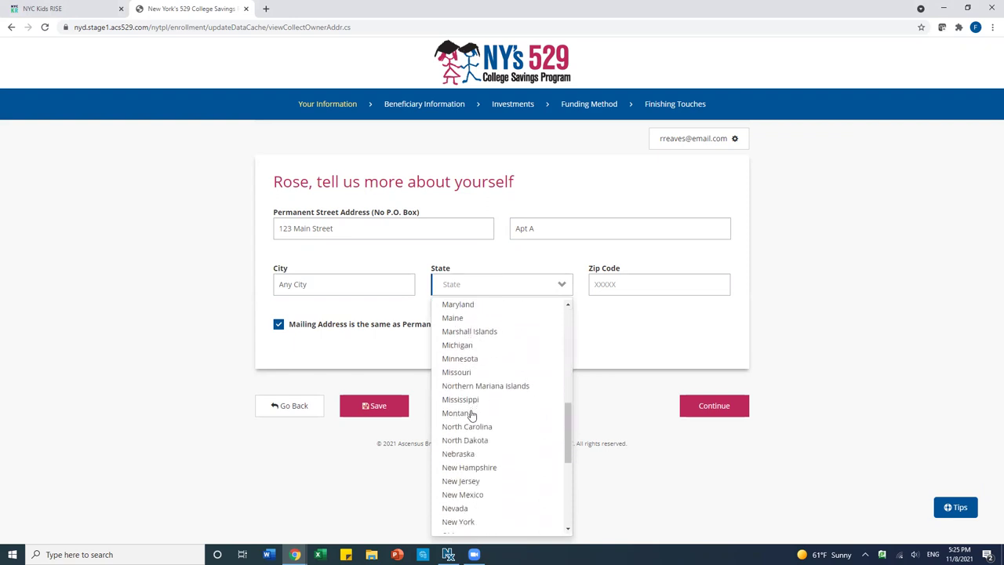
scroll(471, 415, "down", 1)
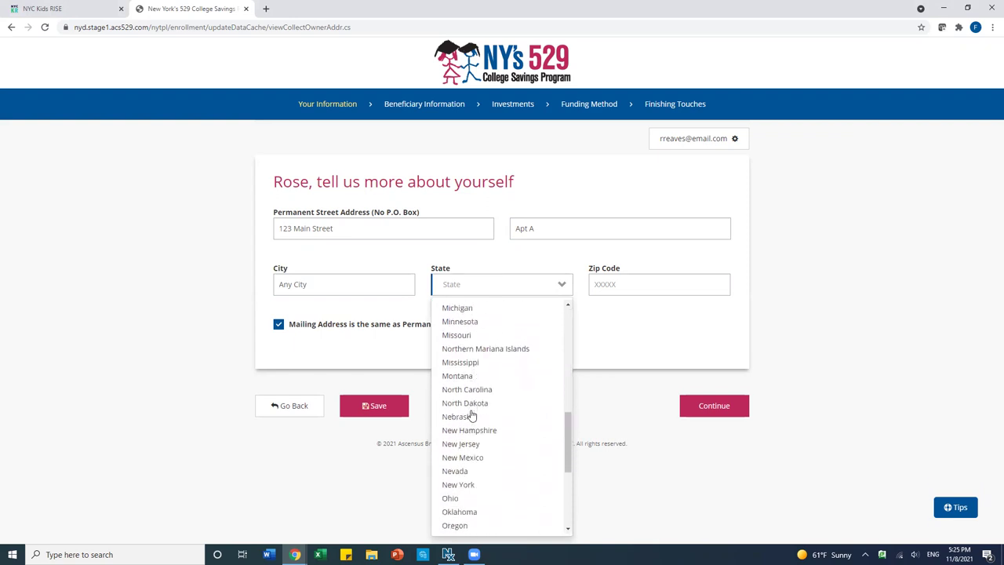
left_click(466, 480)
left_click(635, 279)
type("1")
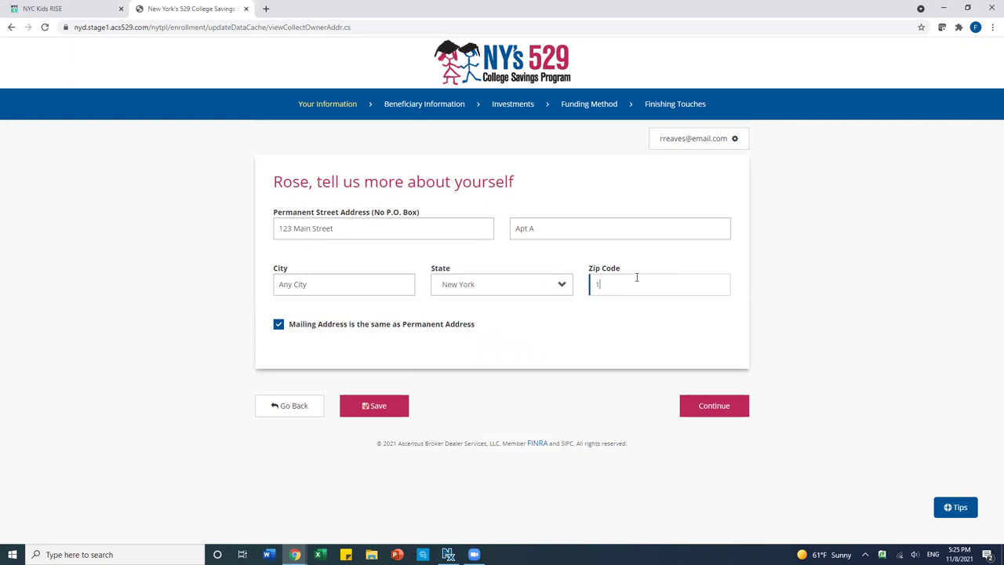
type("0039")
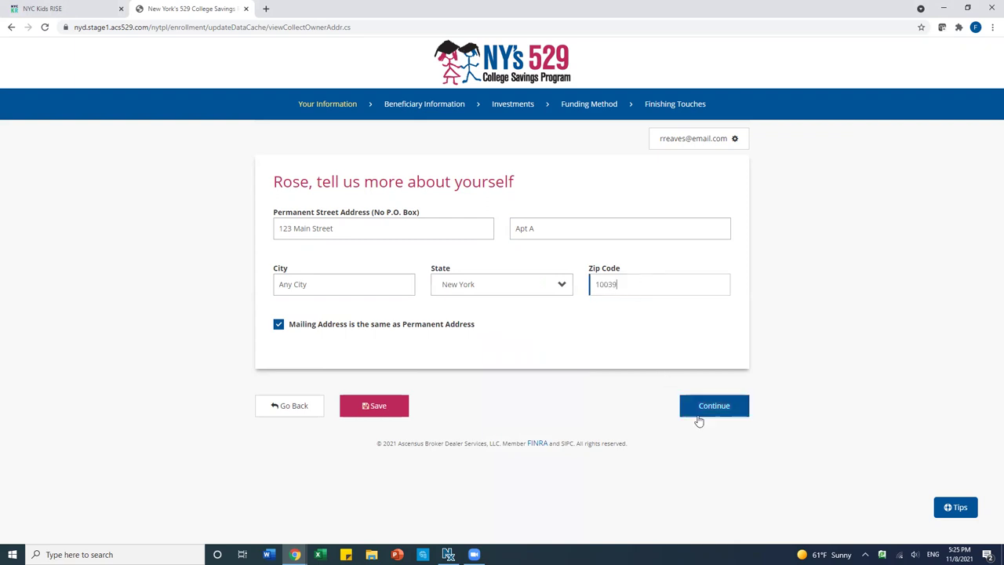
left_click(708, 413)
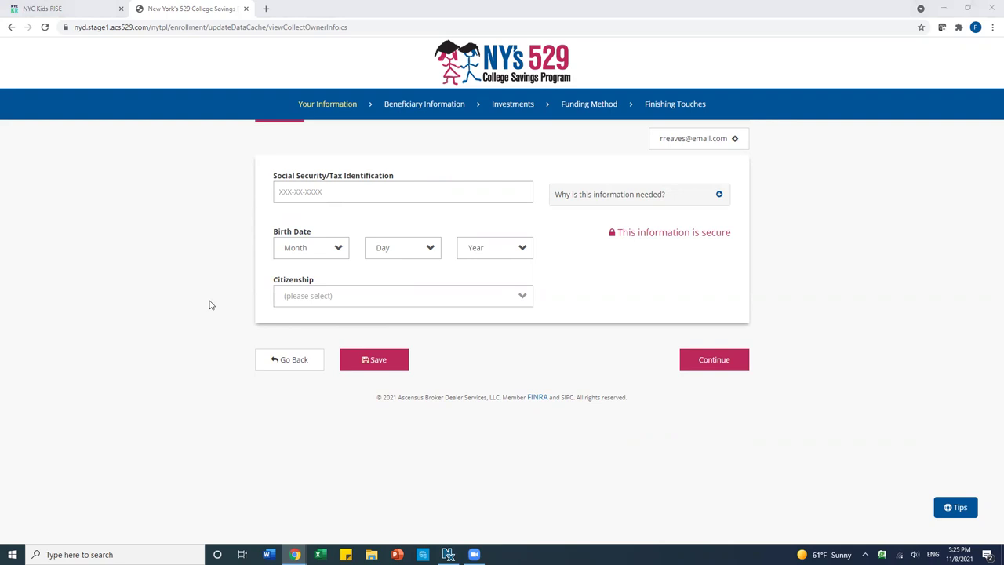
- Enter the owner's Social Security number
left_click(393, 306)
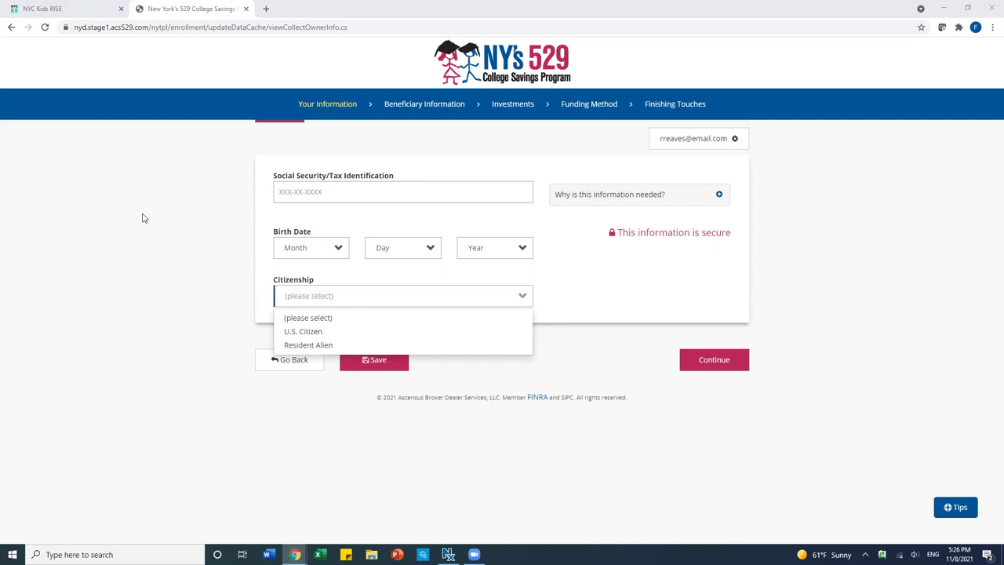
left_click(295, 189)
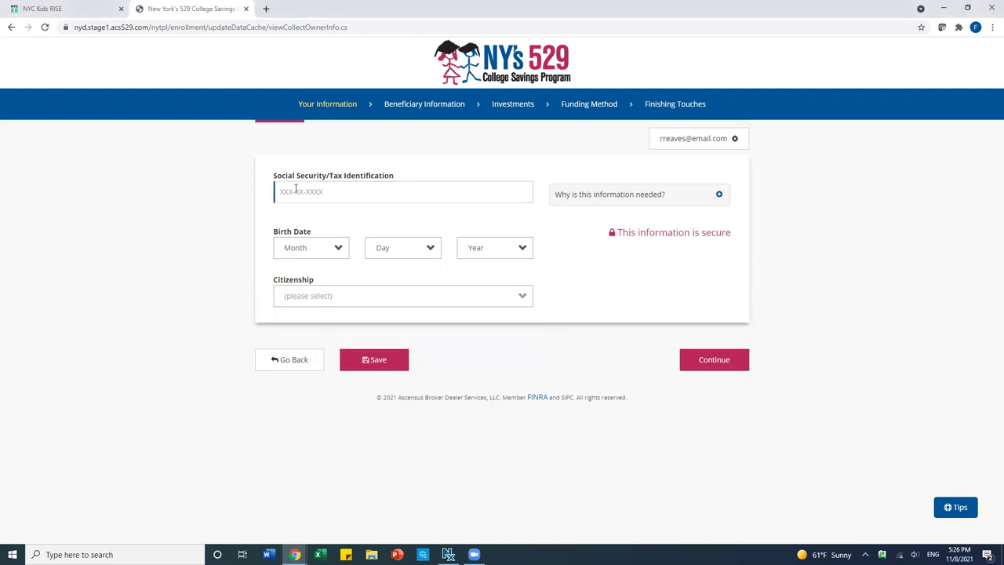
left_click(300, 255)
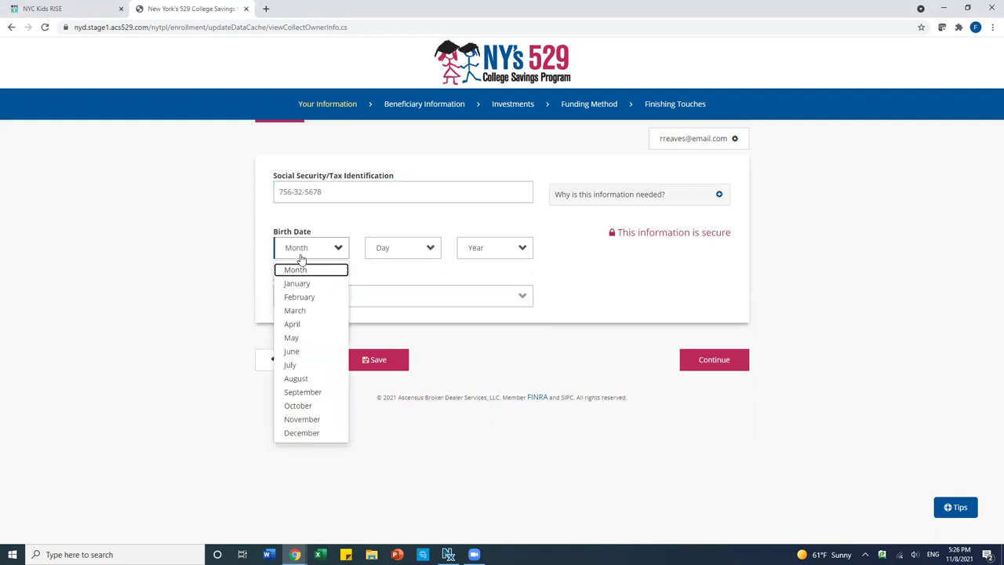
left_click(301, 284)
left_click(418, 248)
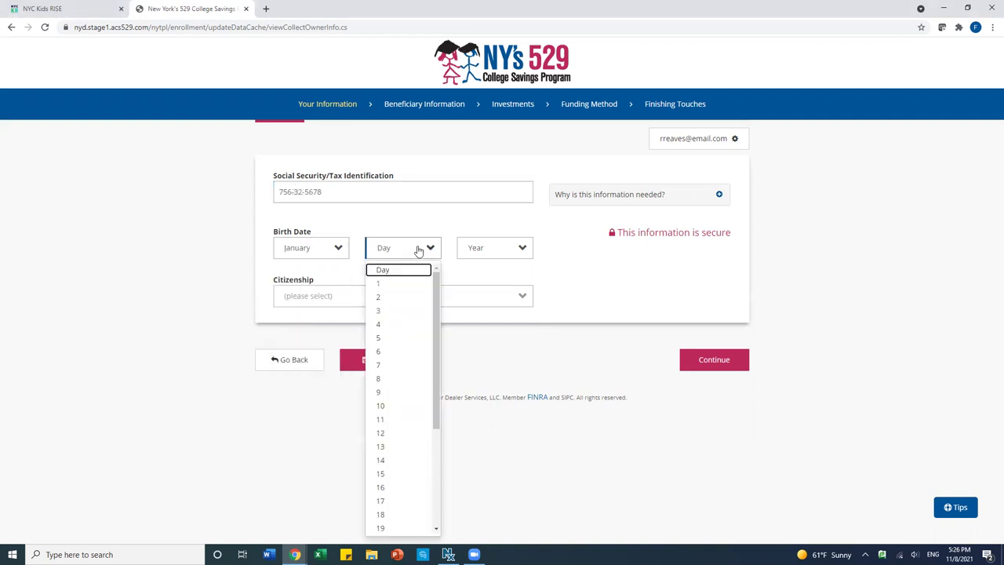
left_click(387, 311)
left_click(475, 252)
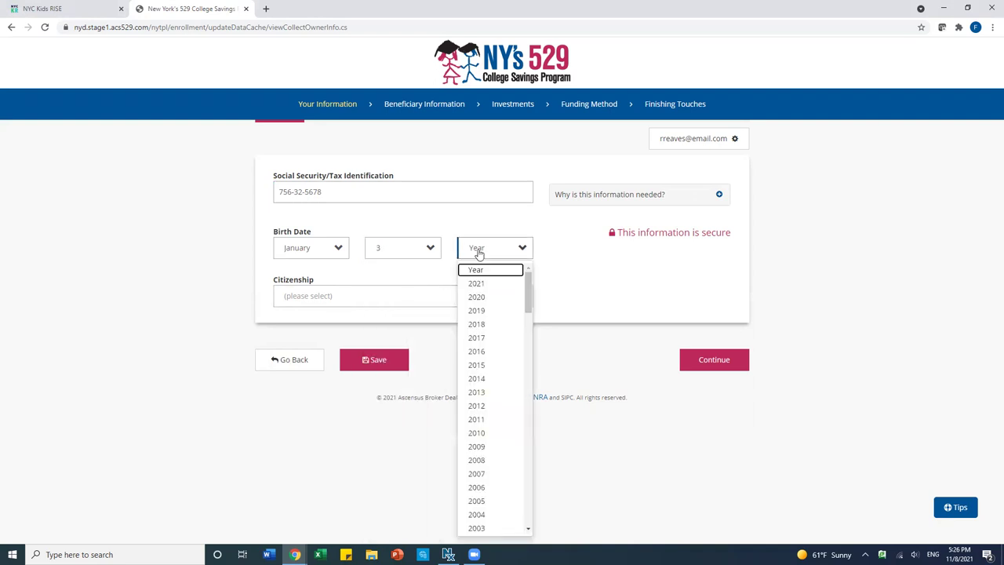
scroll(482, 483, "down", 5)
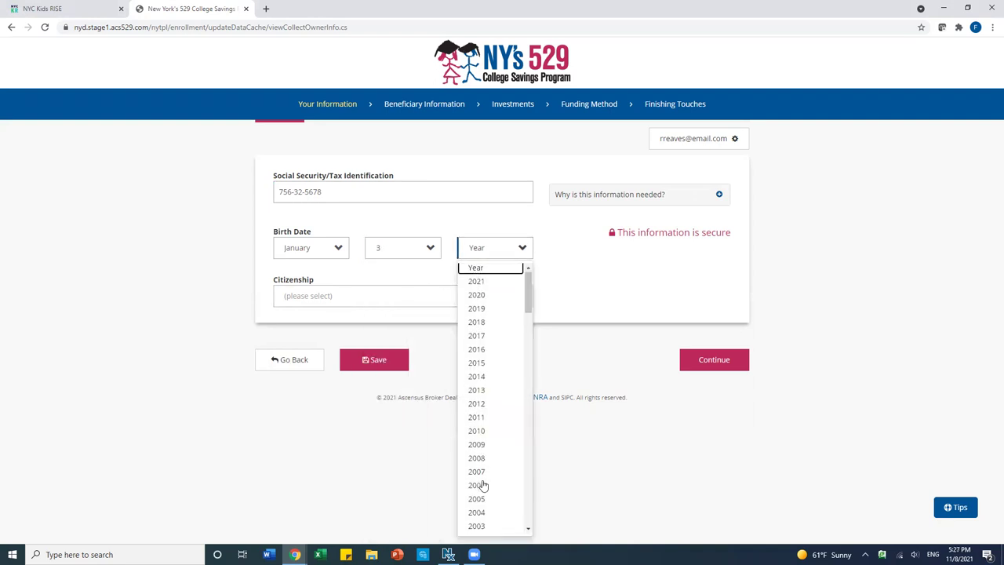
scroll(481, 483, "down", 1)
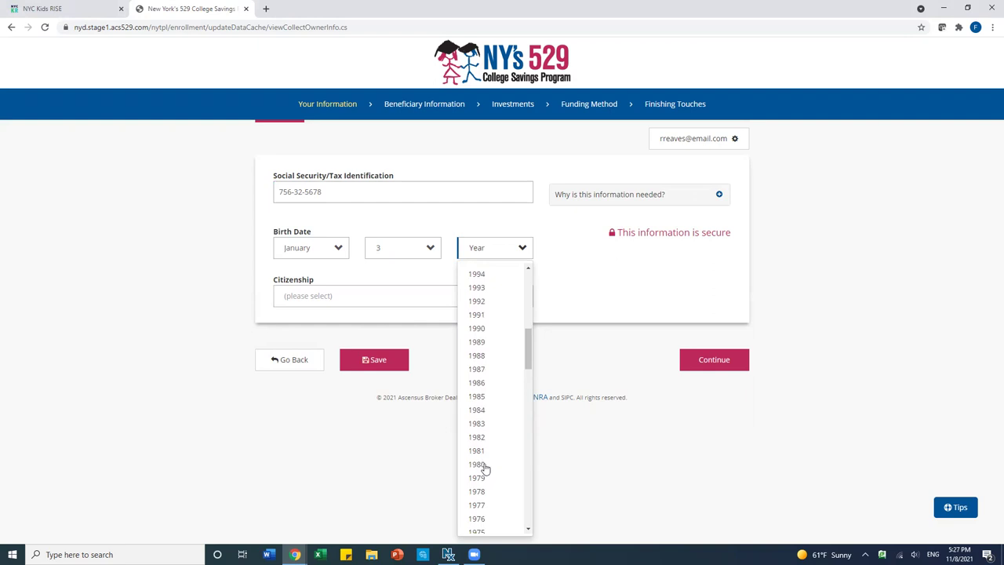
left_click(483, 492)
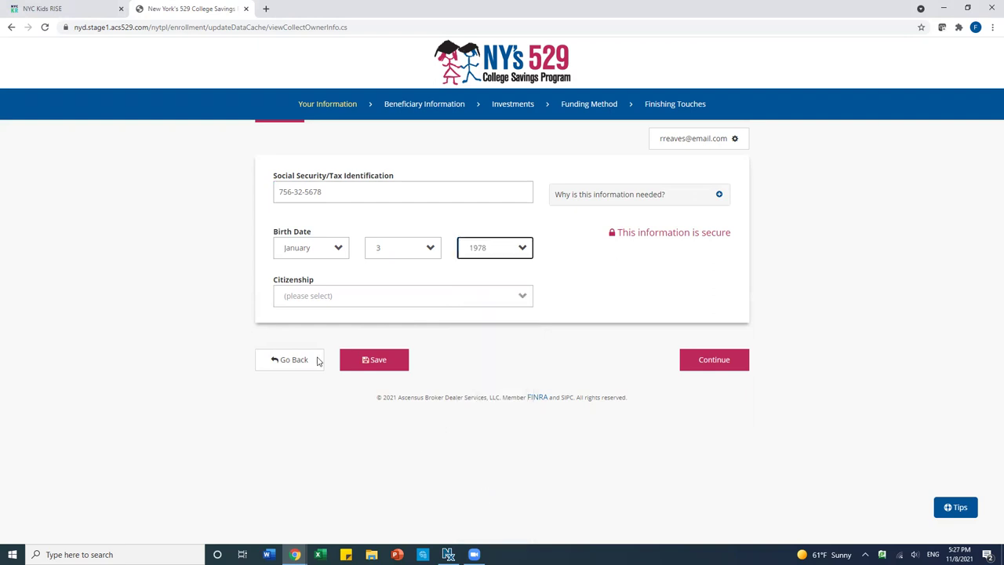
- Mark the owner as a U.S. Citizen and continue to beneficiary information
left_click(298, 300)
left_click(302, 331)
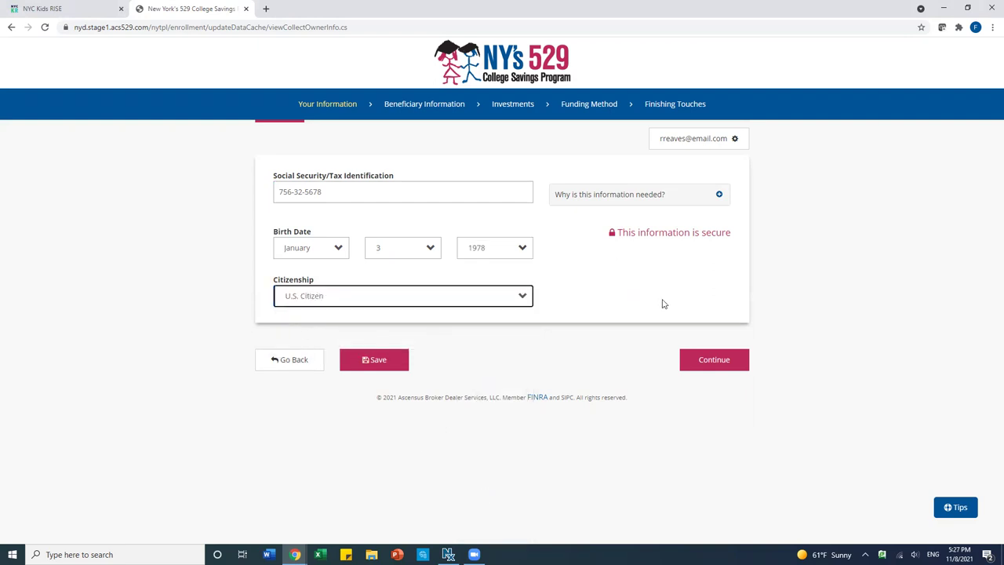
left_click(703, 363)
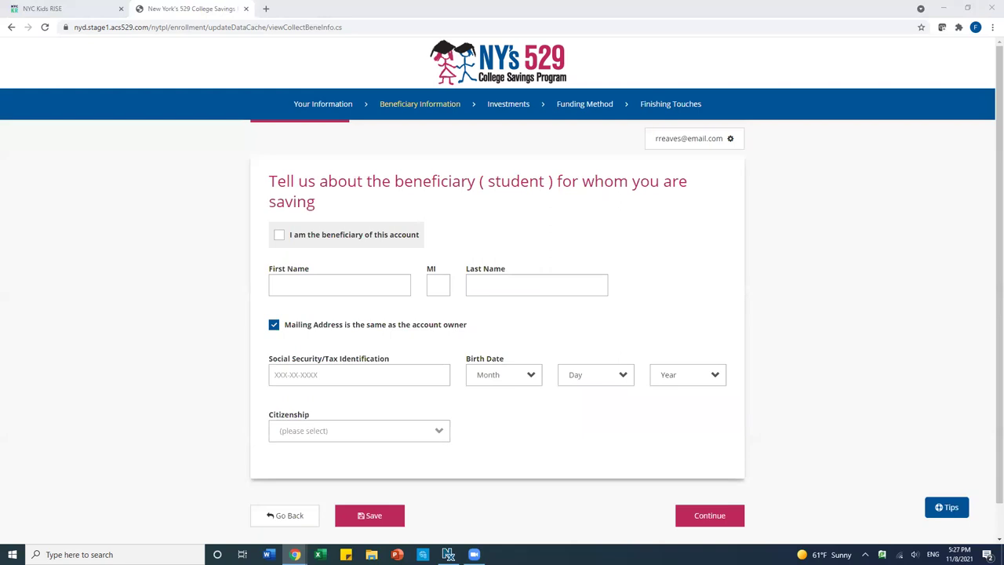
- Enter the beneficiary's first and last name and Social Security number
left_click(309, 284)
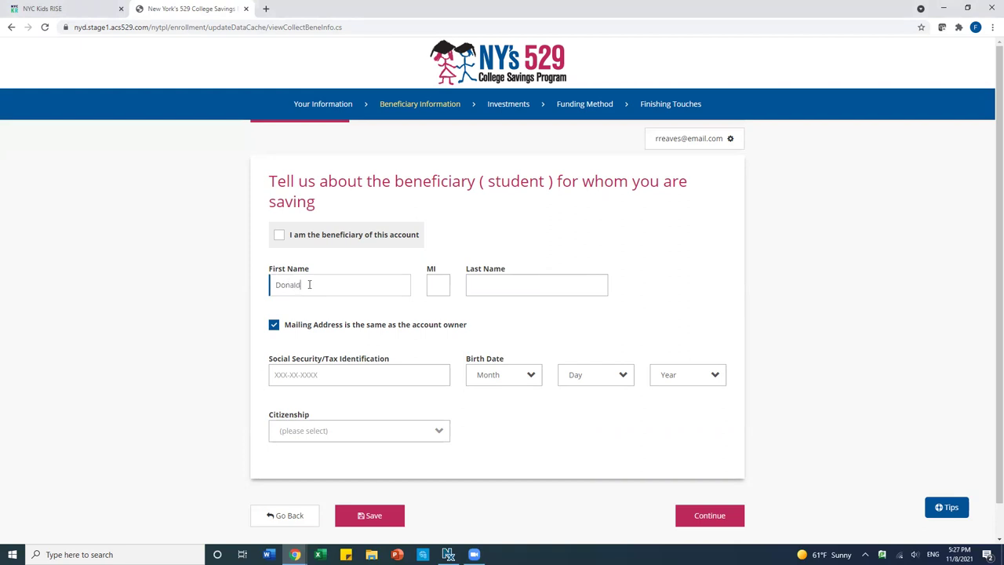
left_click(509, 279)
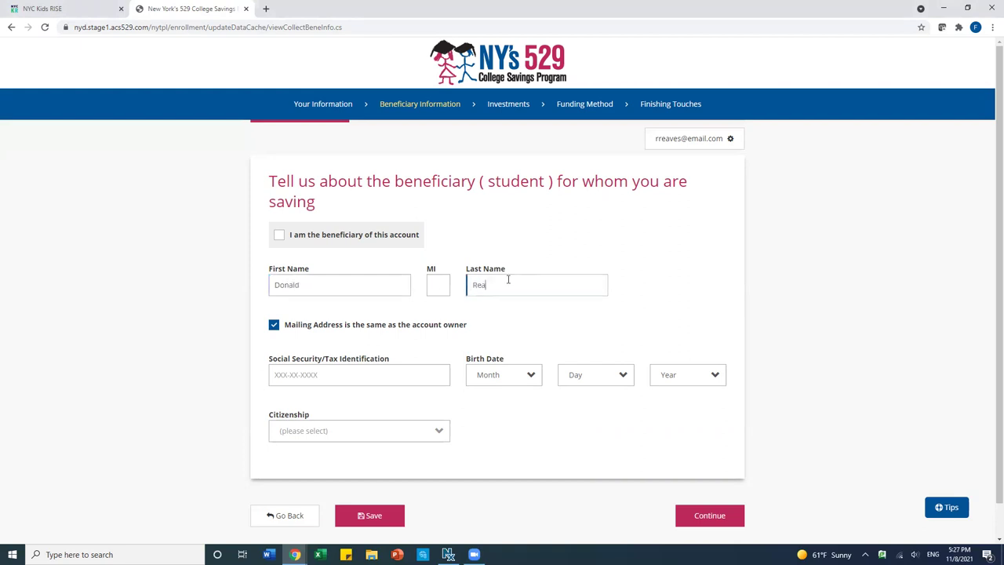
left_click(356, 372)
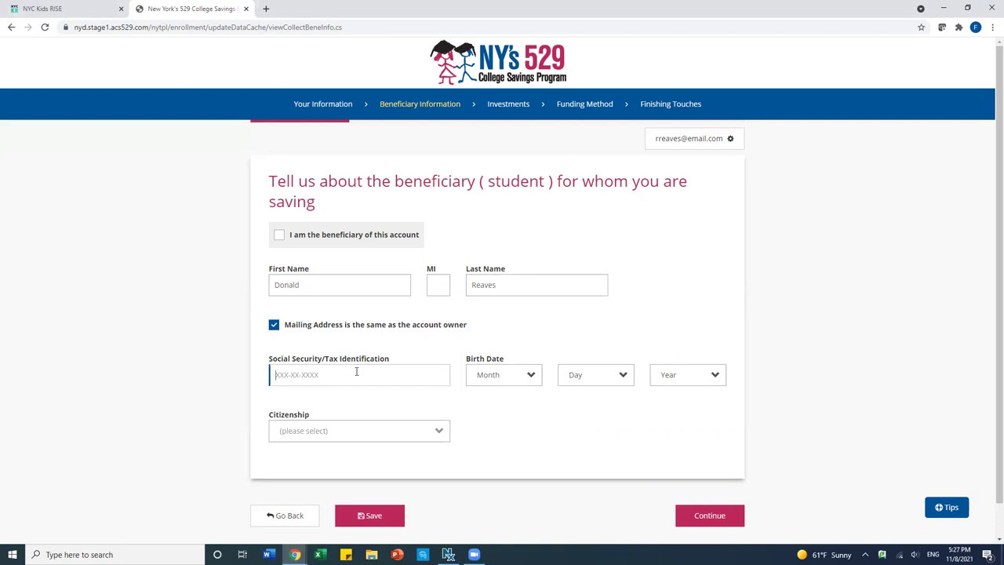
- Set the beneficiary's birth date to November 18, 2012 and citizenship to U.S. Citizen, then continue
left_click(499, 381)
left_click(511, 339)
left_click(571, 380)
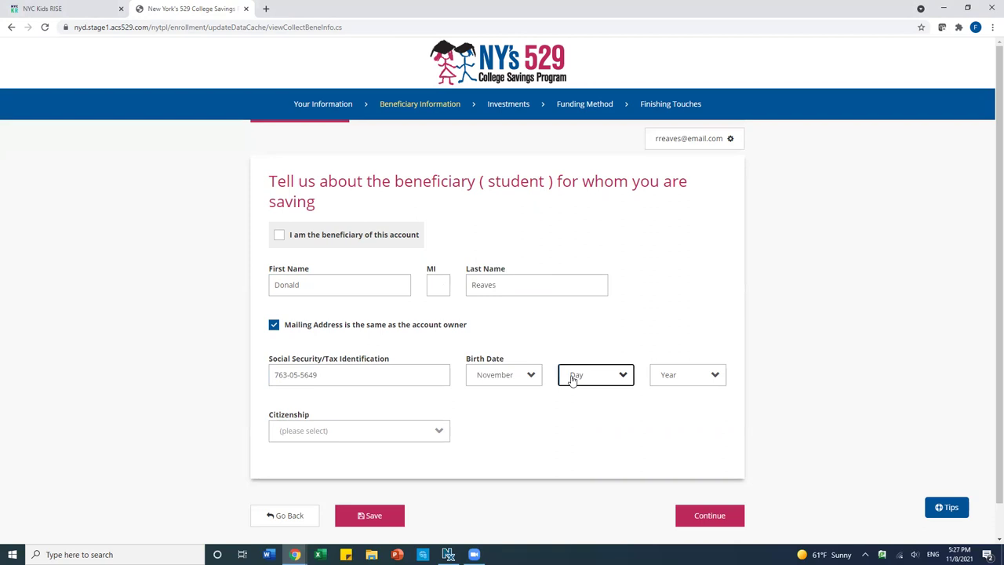
left_click(575, 300)
left_click(668, 376)
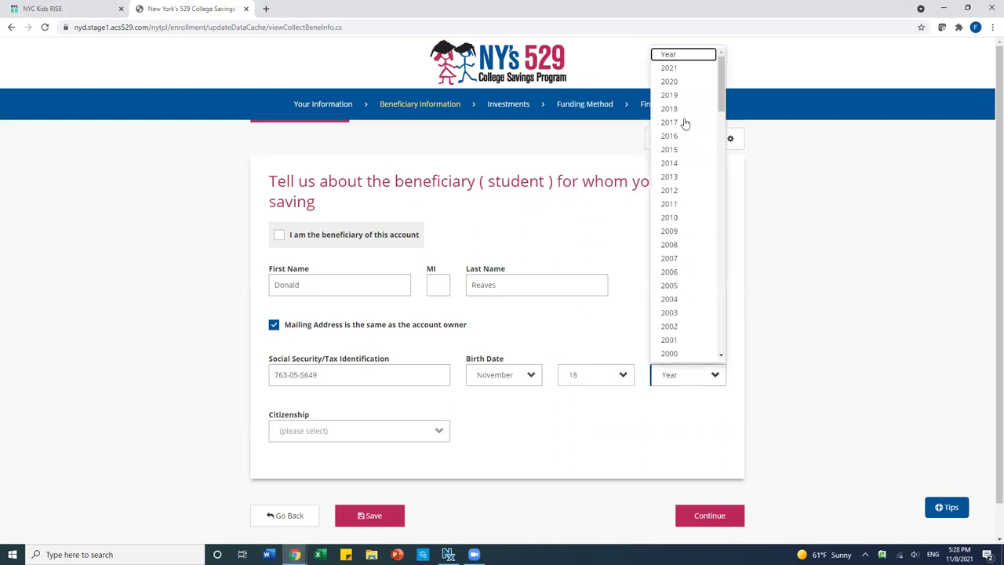
left_click(678, 193)
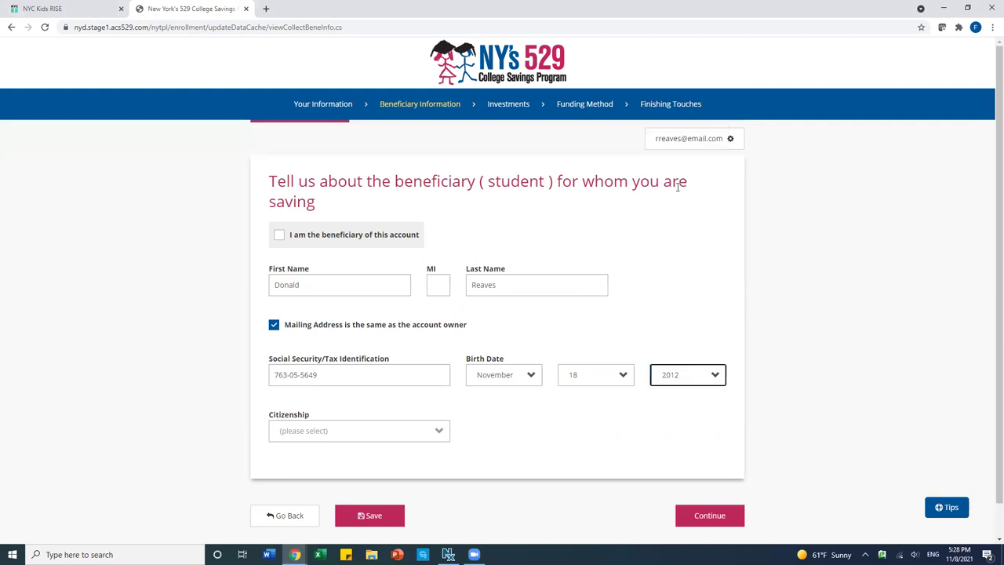
left_click(349, 432)
left_click(309, 468)
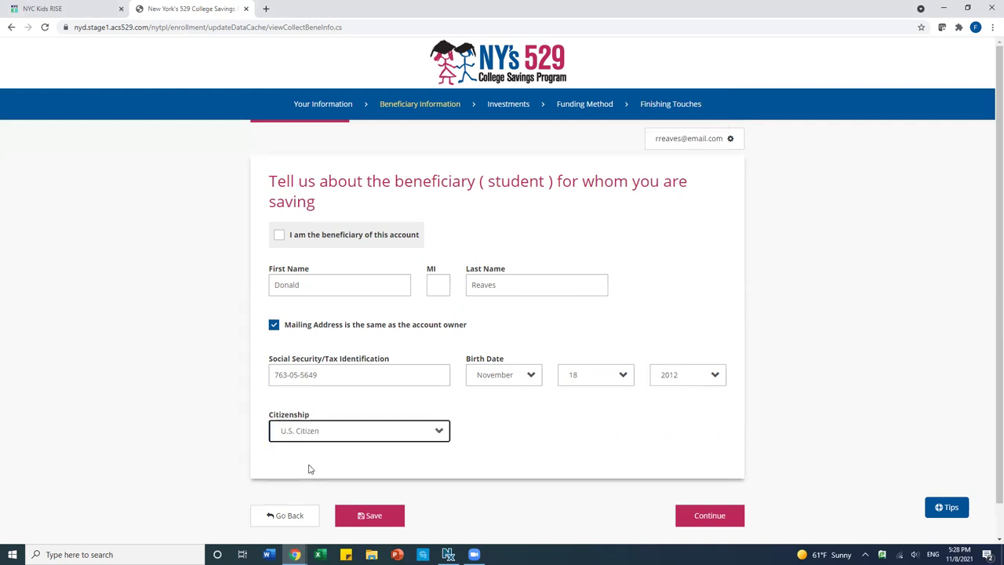
scroll(567, 464, "down", 1)
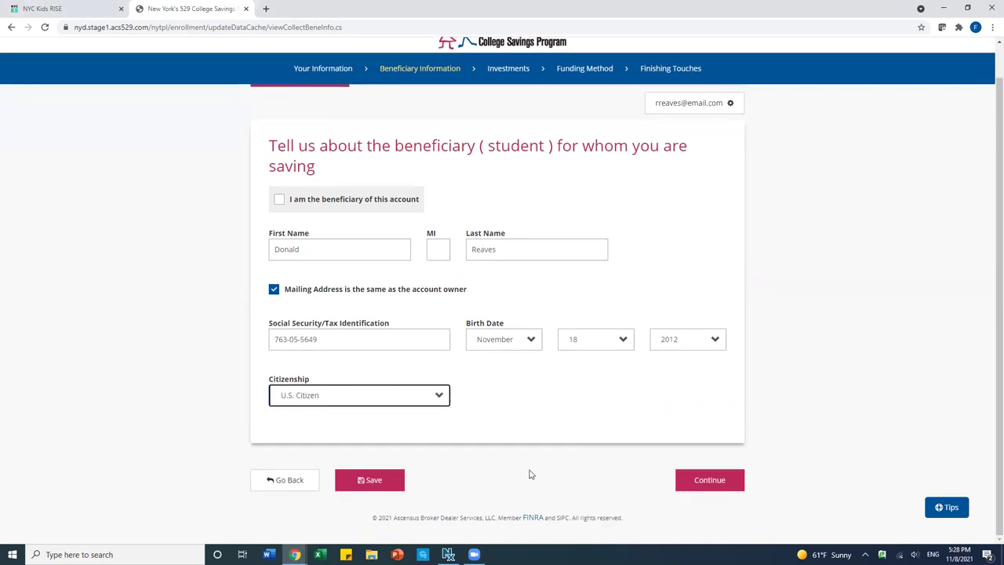
left_click(709, 489)
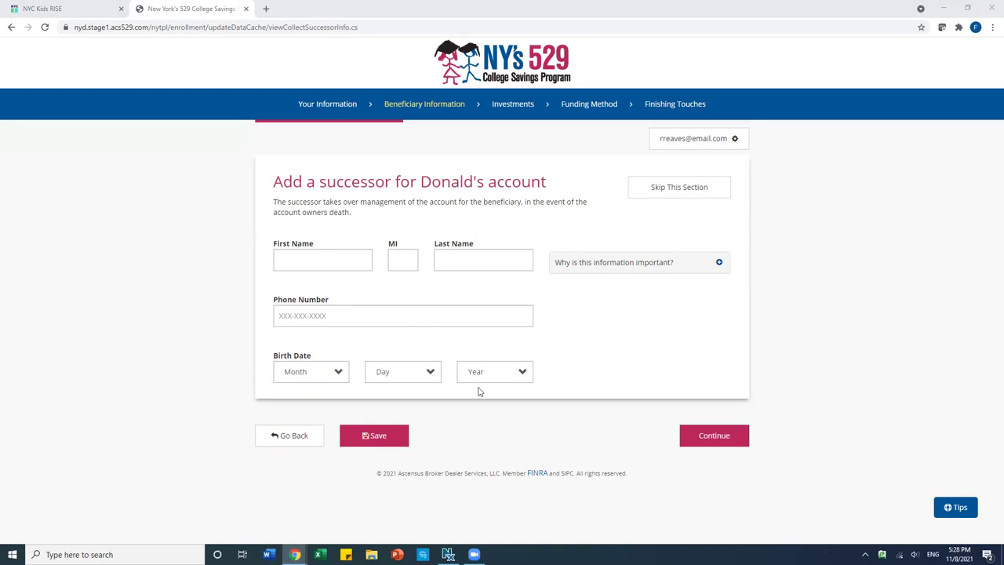
- Skip the successor section for the beneficiary's account
left_click(663, 192)
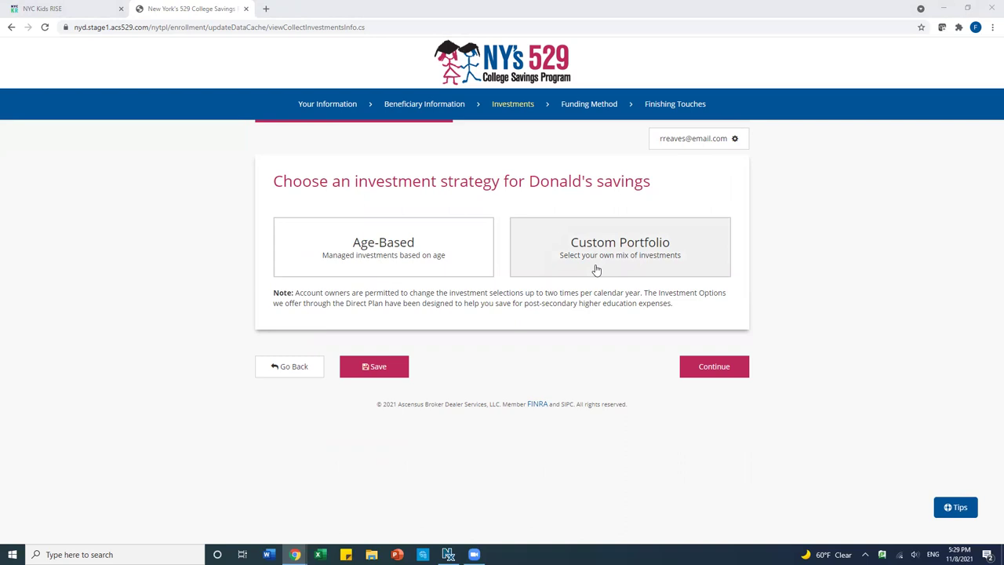
- Expand Individual Portfolio and choose the Age-Based strategy to show the Aggressive, Moderate and Conservative risk levels
left_click(596, 270)
scroll(596, 269, "down", 2)
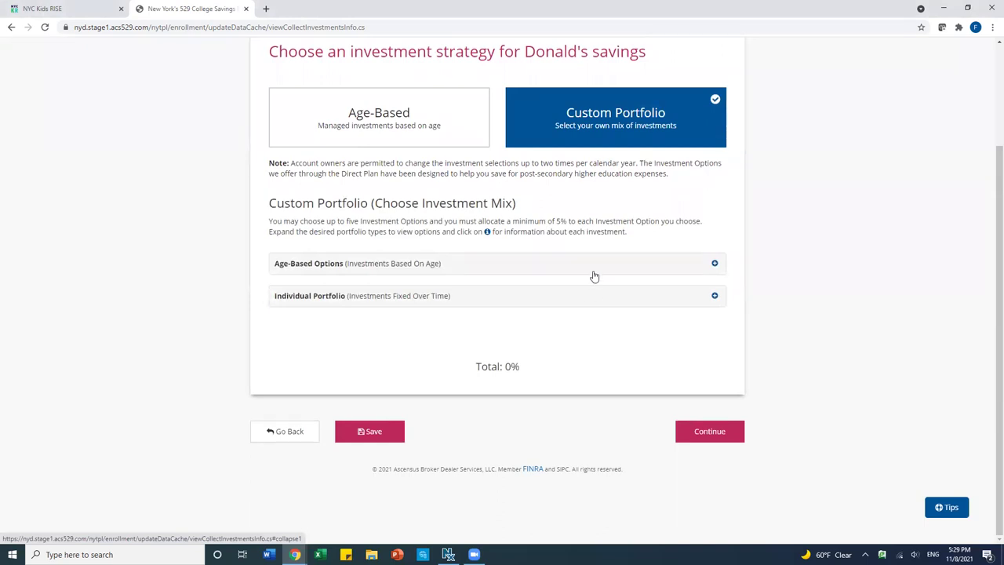
left_click(586, 301)
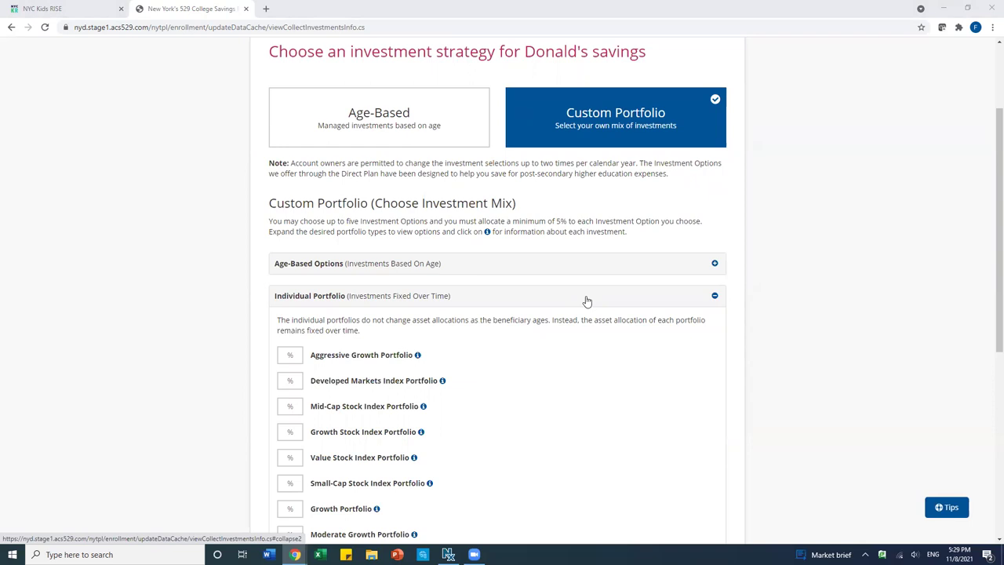
left_click(377, 119)
scroll(377, 119, "down", 3)
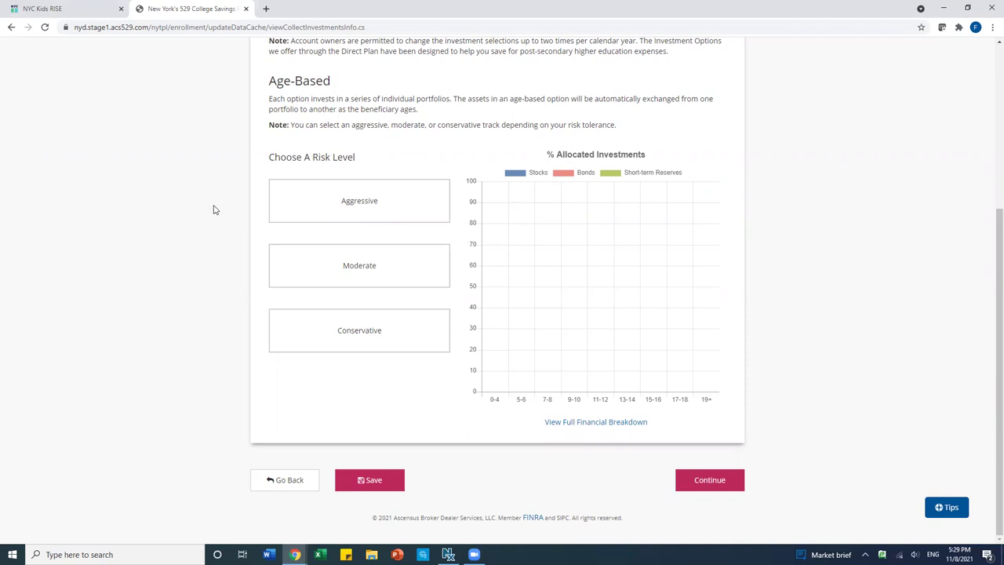
scroll(220, 209, "up", 1)
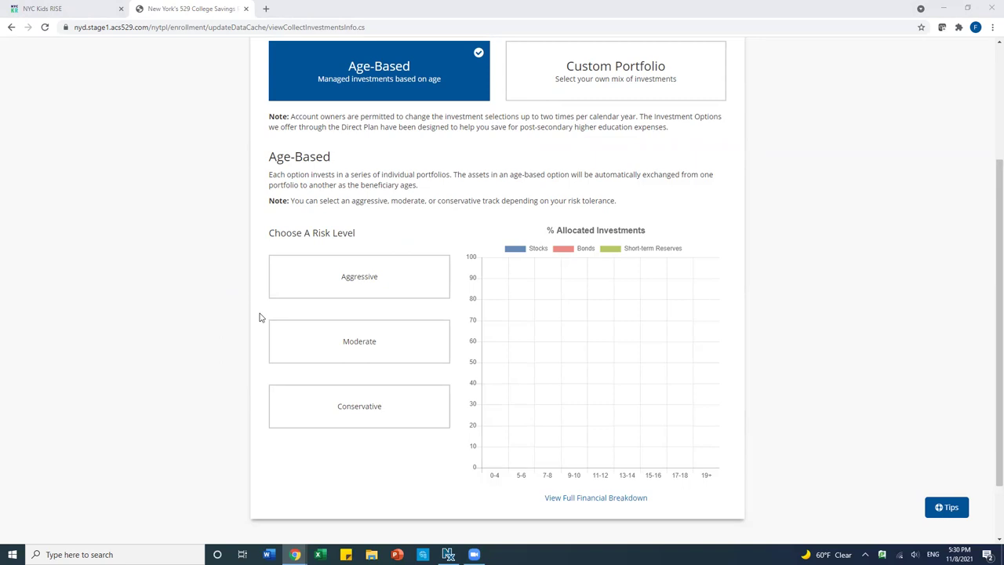
- Compare the Aggressive, Moderate and Conservative risk levels, pick Moderate, and continue to funding
left_click(313, 294)
left_click(315, 347)
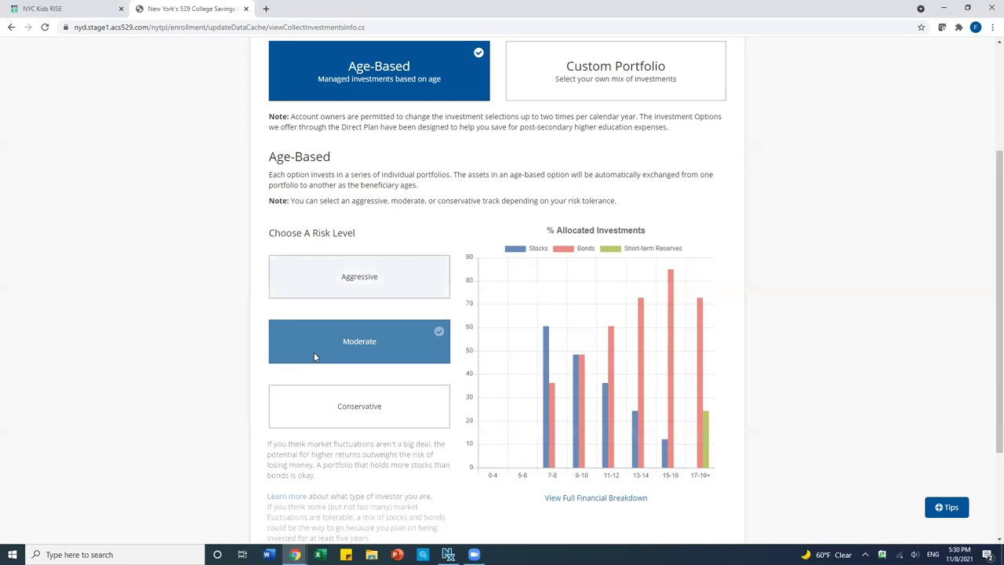
left_click(313, 400)
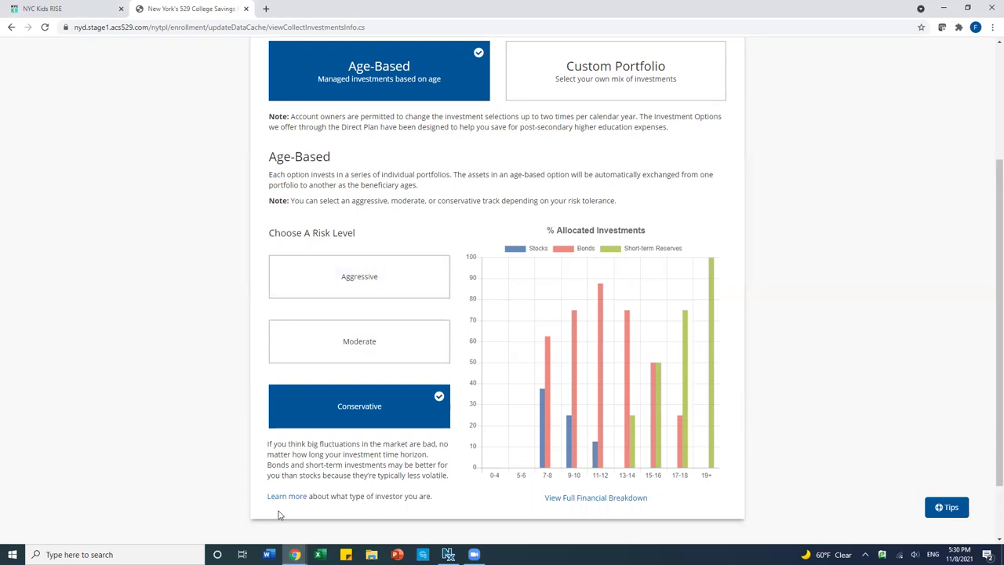
left_click(339, 357)
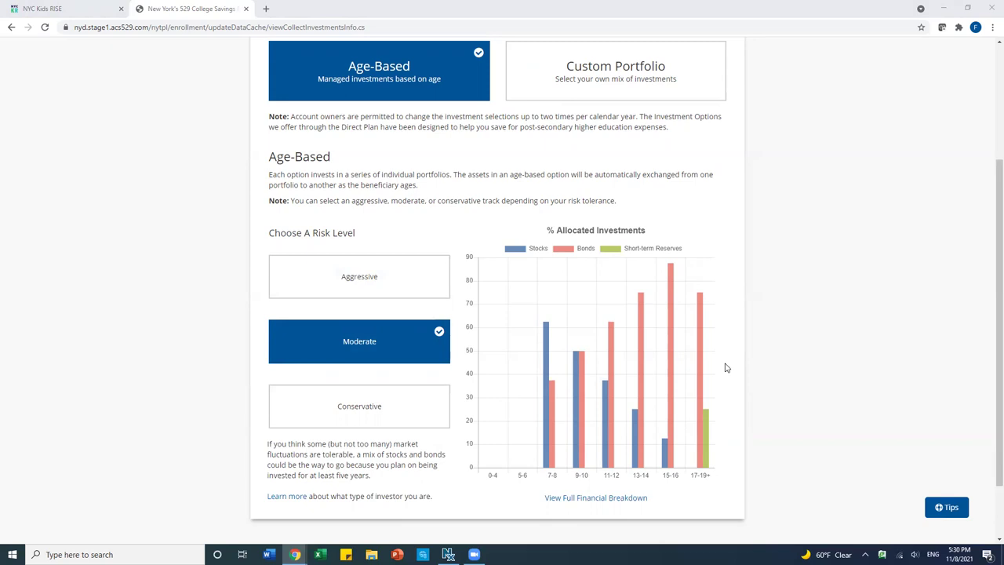
scroll(744, 381, "down", 2)
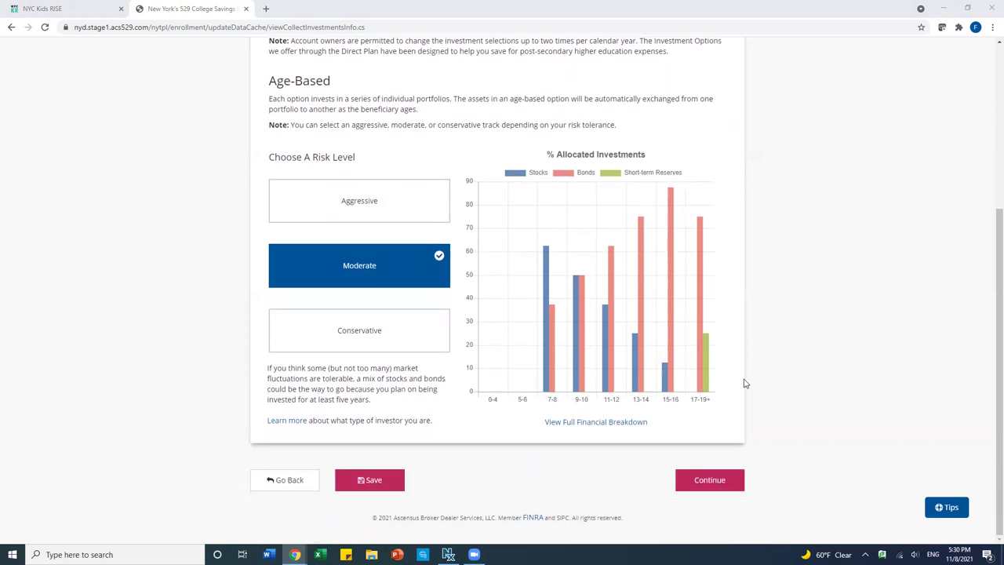
left_click(704, 484)
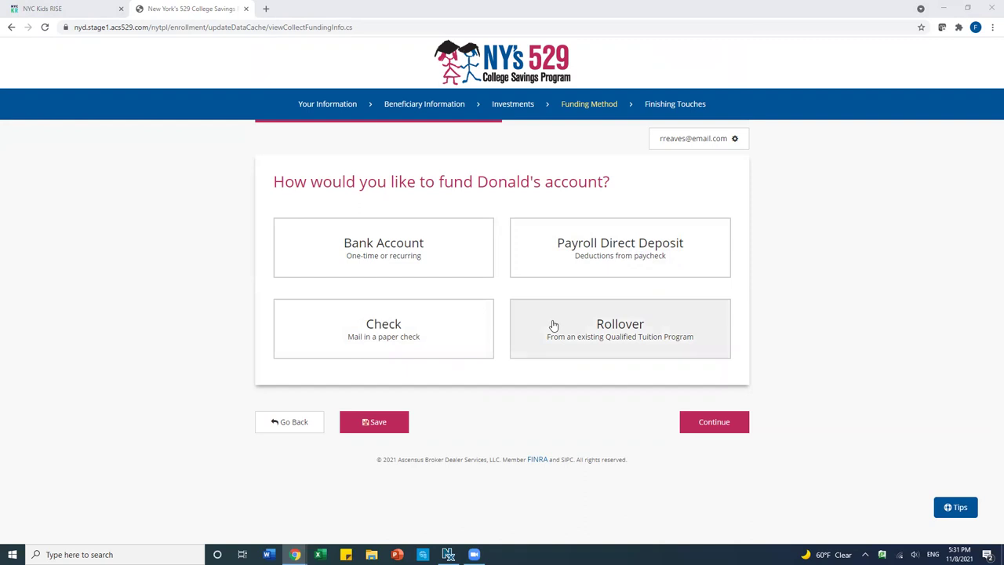
- Choose a mailed paper check as the funding method and continue
left_click(358, 328)
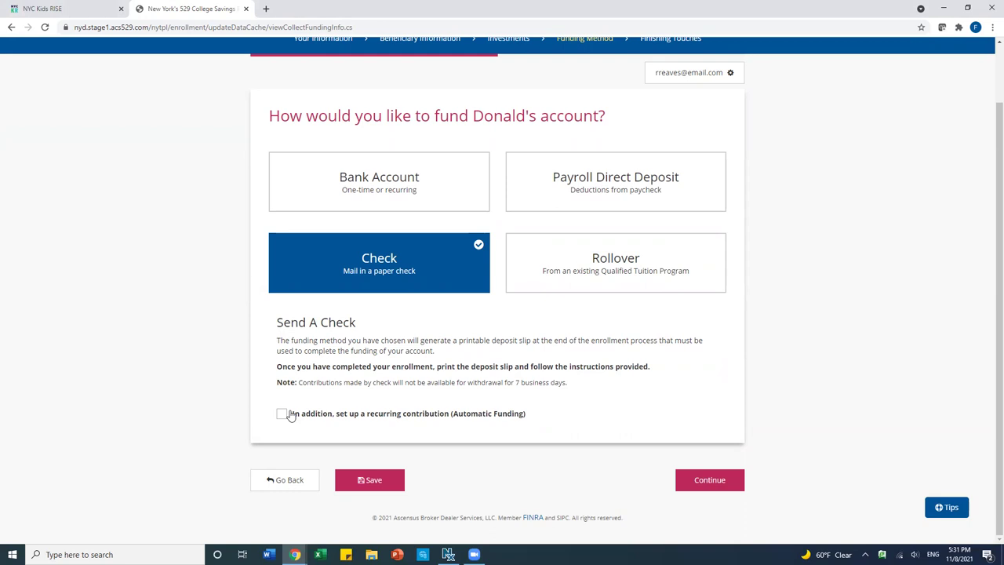
left_click(701, 477)
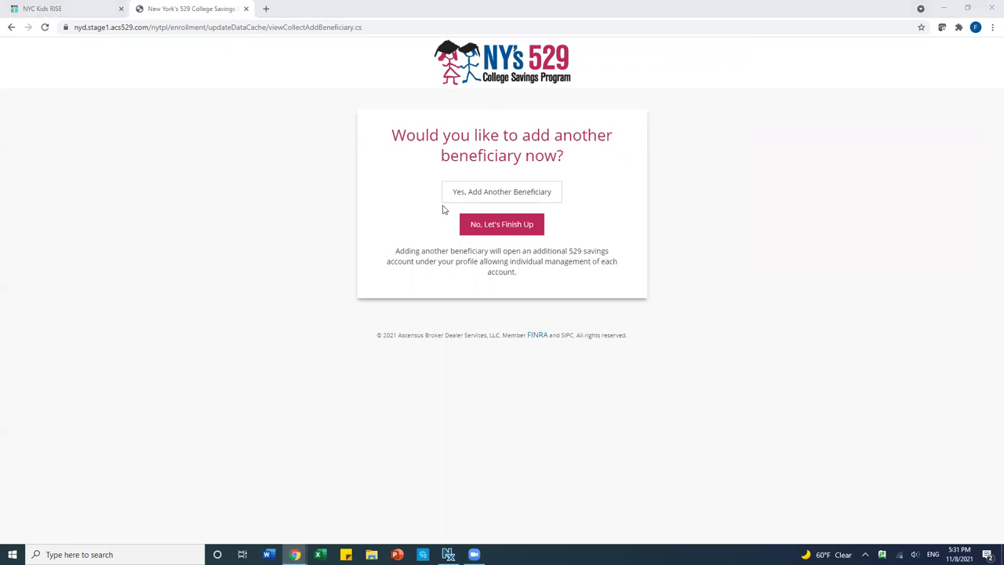
- Choose 'No, Let's Finish Up' to skip adding another beneficiary
left_click(475, 230)
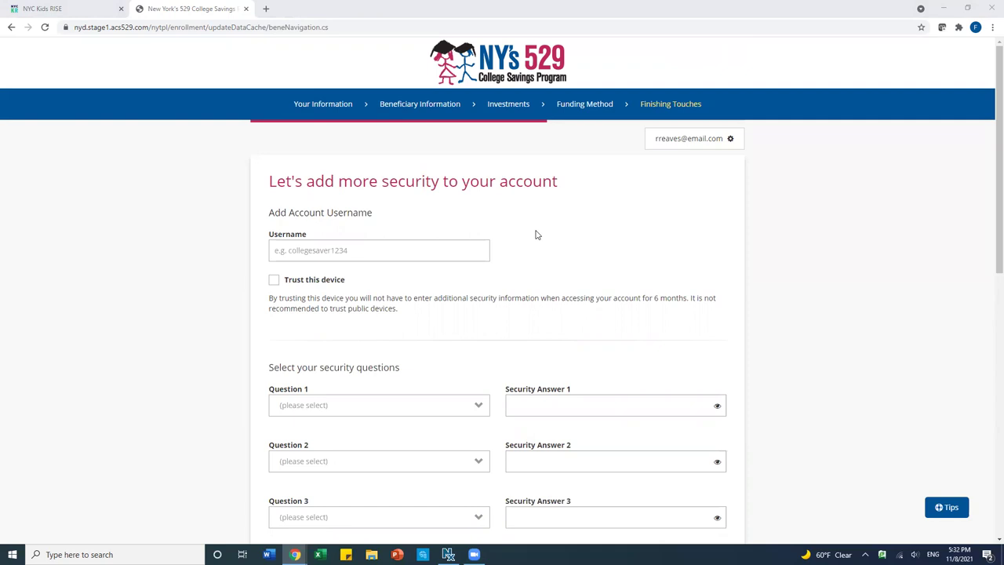
- Enter the account username, correcting a mistyped ending
left_click(329, 250)
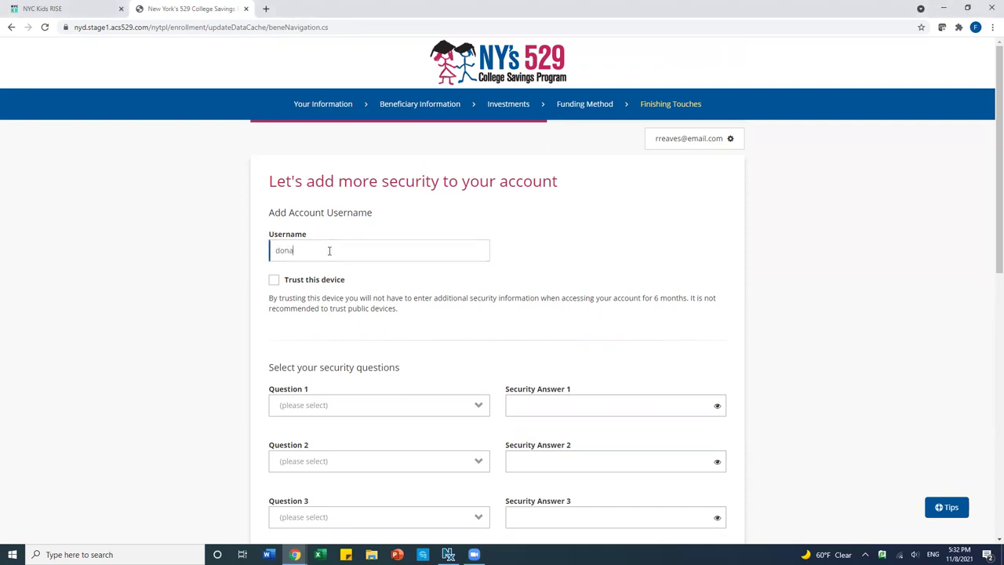
scroll(504, 290, "down", 2)
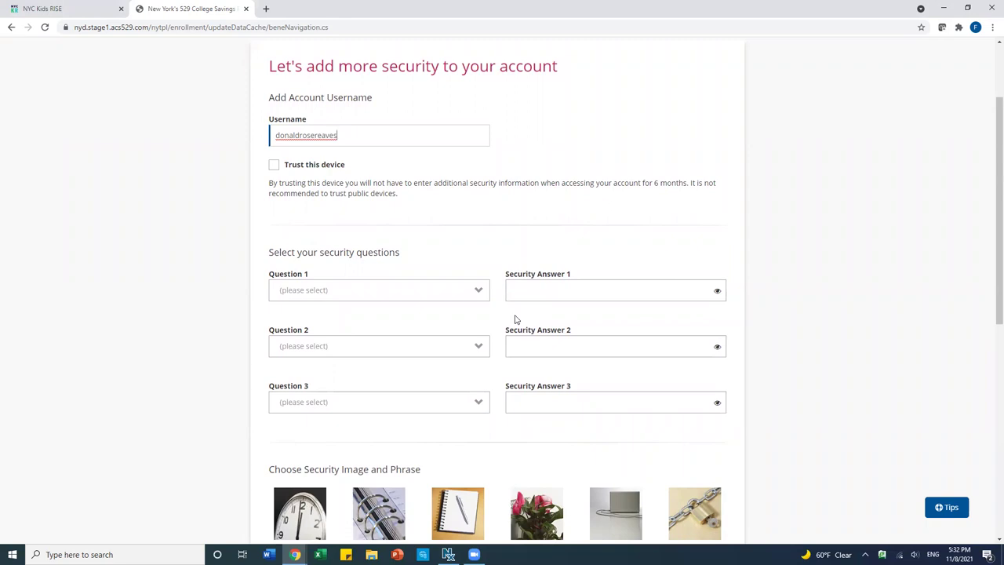
- Pick the maternal grandfather's first name and city-where-you-married questions and enter their answers
left_click(452, 291)
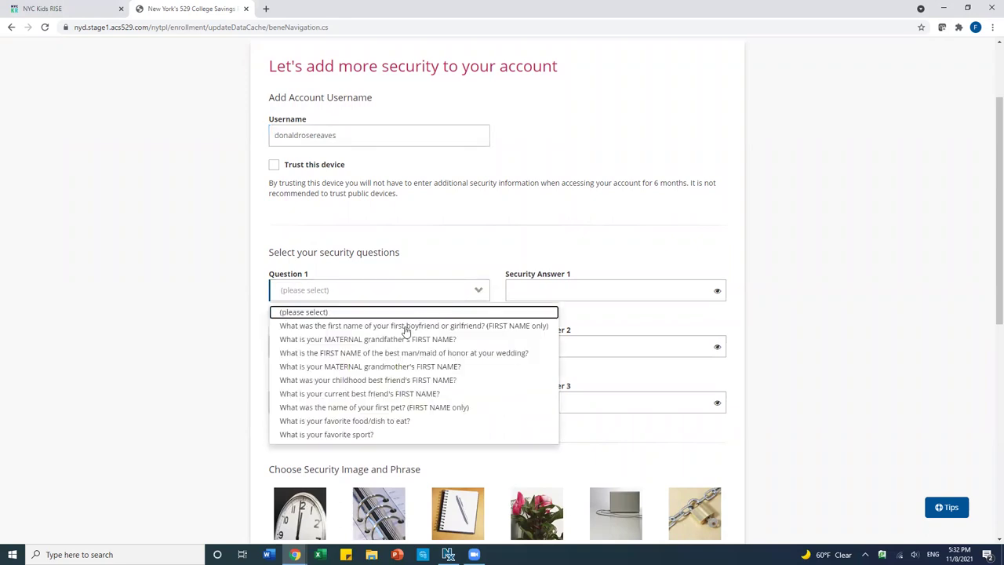
left_click(374, 343)
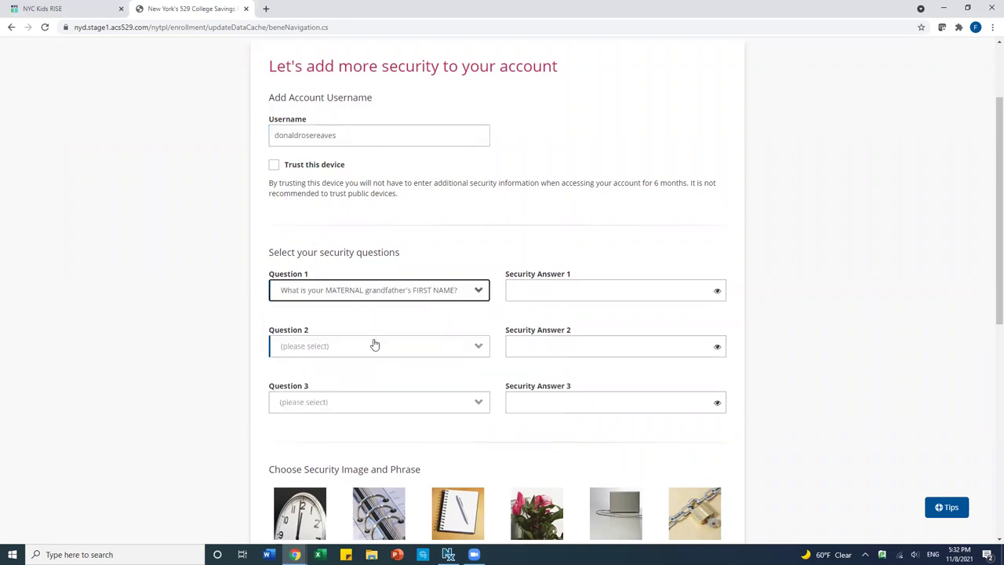
left_click(522, 293)
type("•••••")
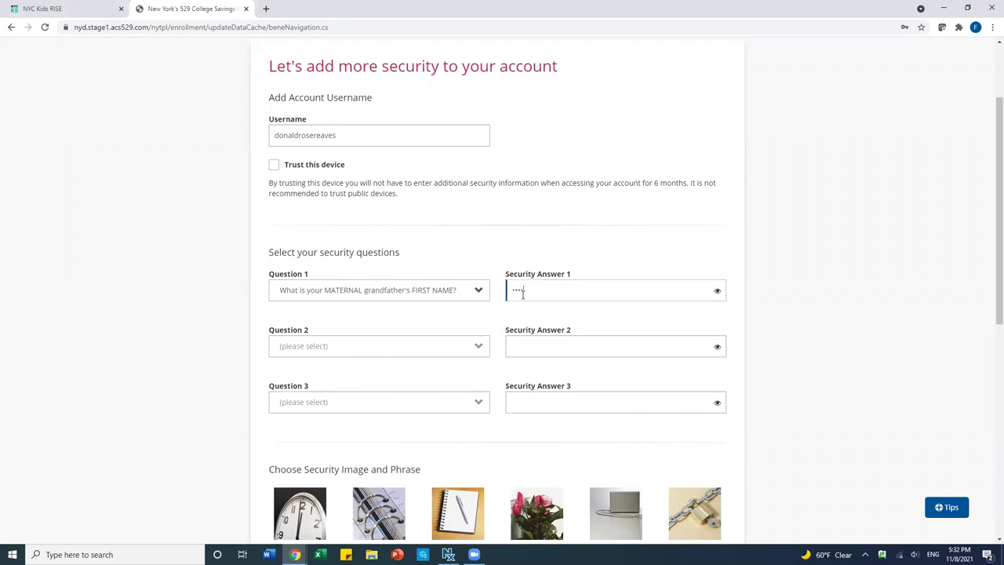
left_click(394, 350)
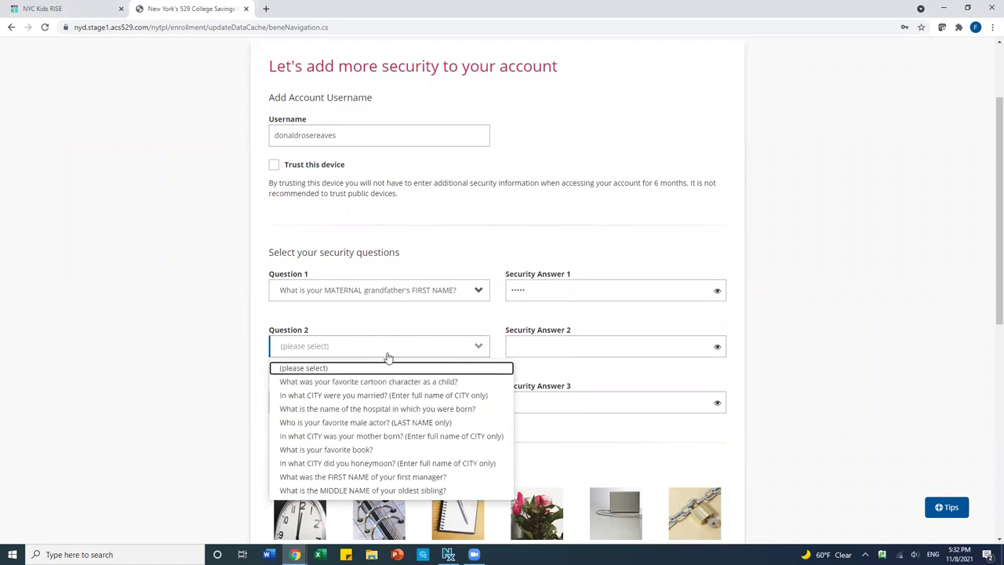
left_click(368, 396)
left_click(551, 348)
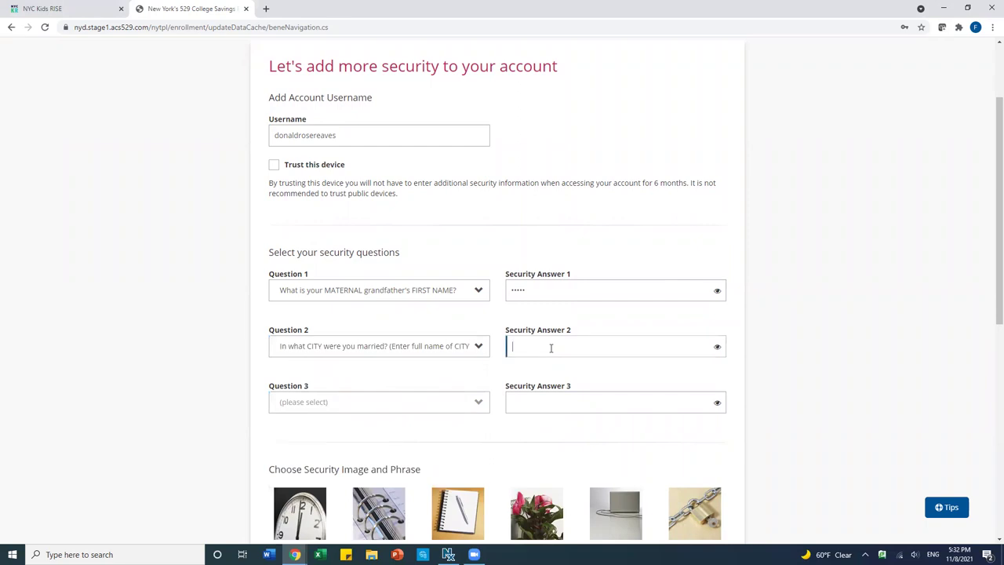
type("••••••")
- Pick the oldest child's middle name as the third security question
left_click(394, 408)
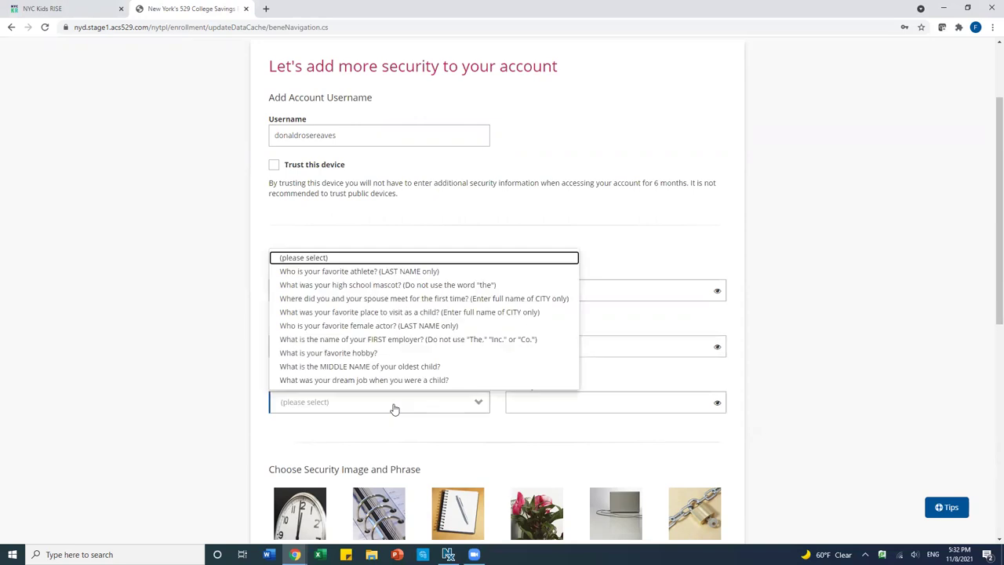
left_click(384, 378)
left_click(536, 407)
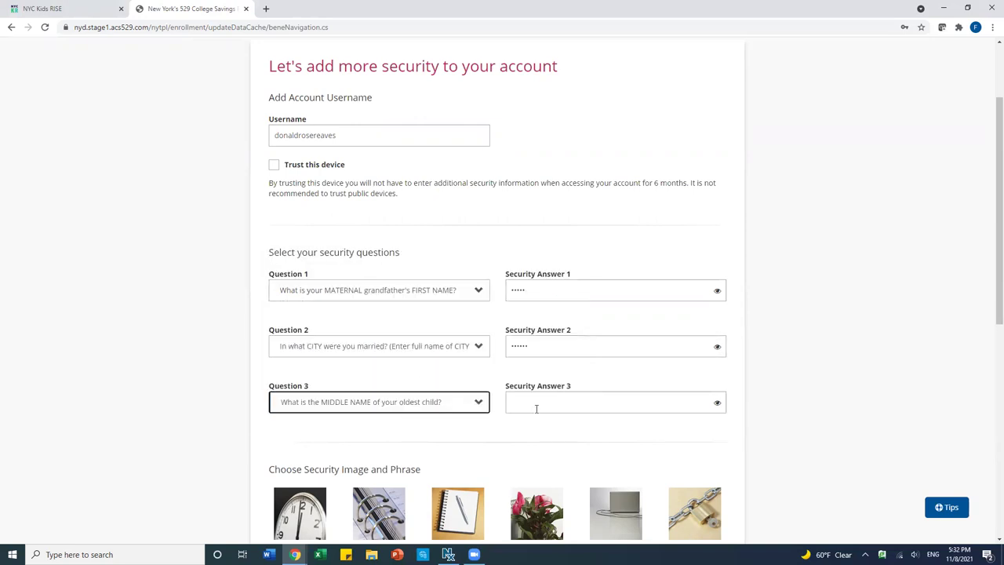
- Enter the third security answer and choose the dice as the security image
type("••••")
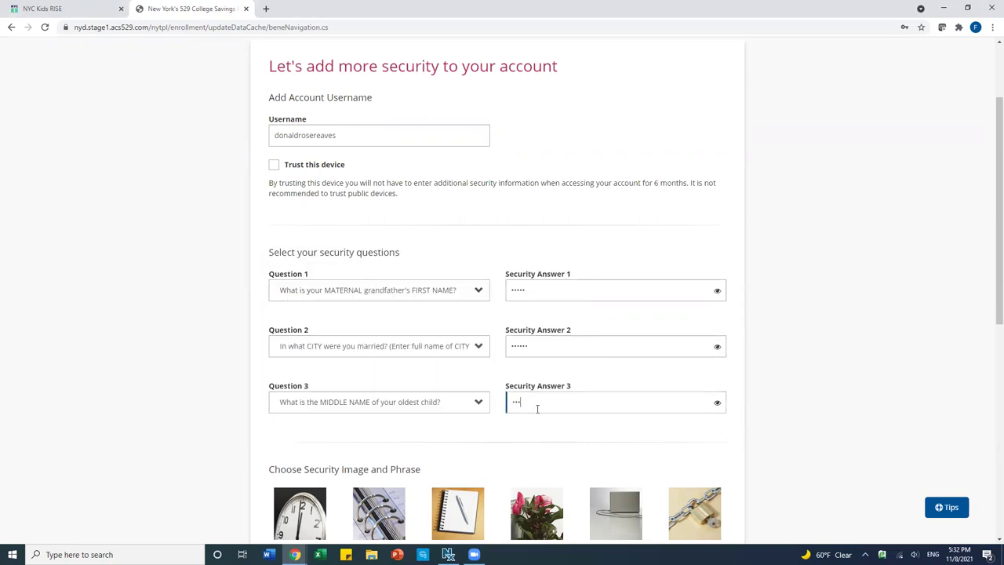
scroll(587, 448, "down", 5)
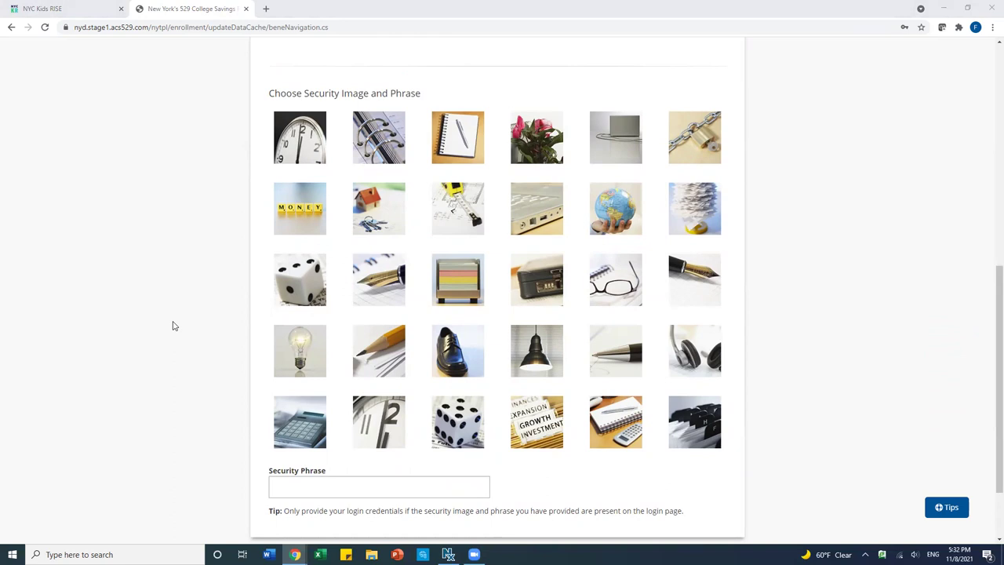
left_click(464, 430)
- Enter the security phrase and continue to the Ugift page
left_click(320, 486)
type("collegesaverforever")
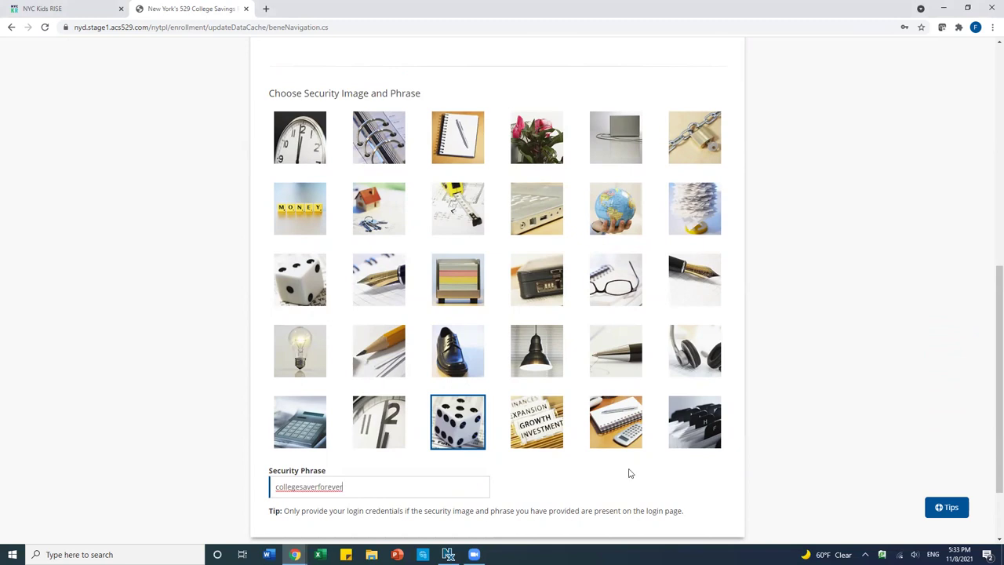
scroll(628, 473, "down", 3)
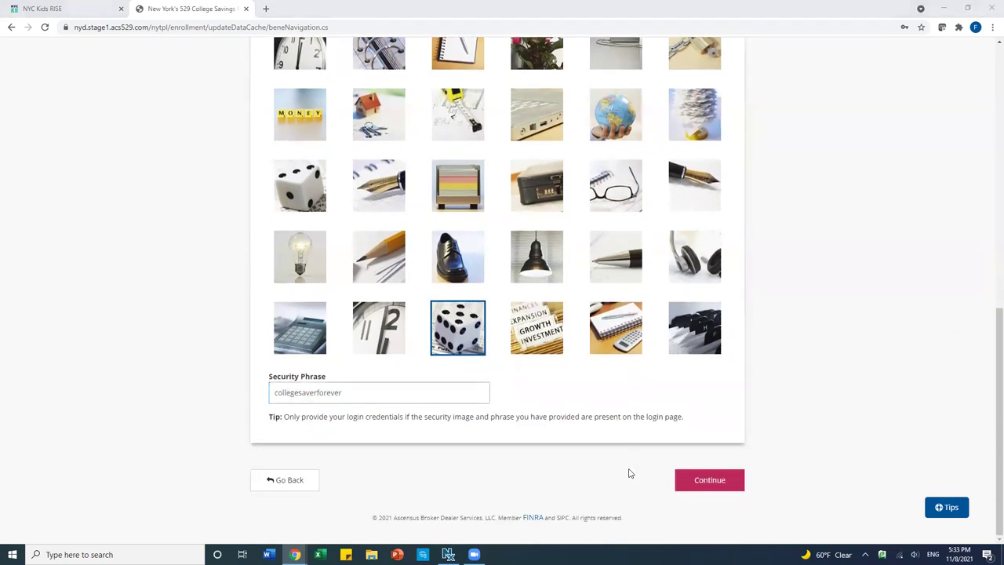
left_click(687, 483)
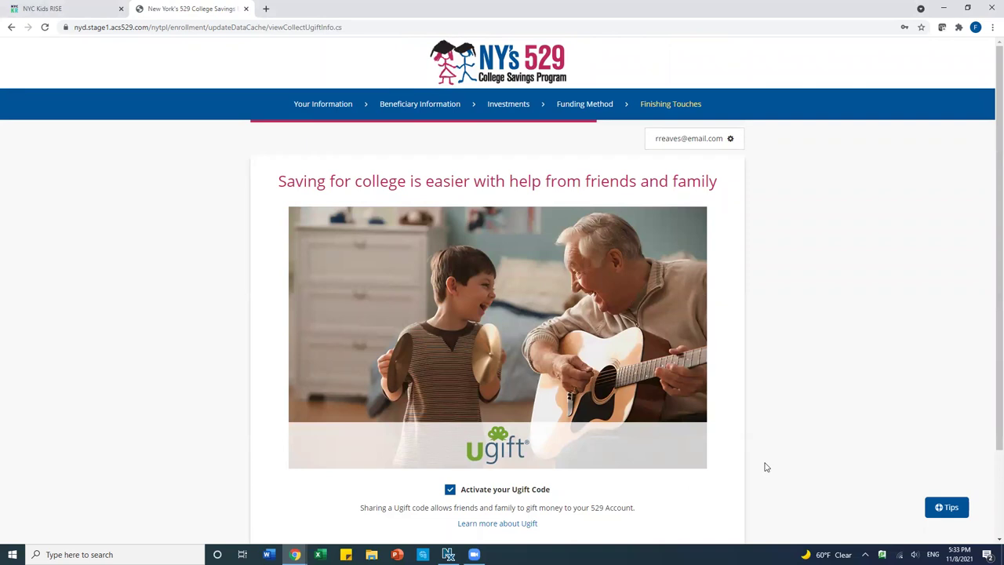
- Leave 'Activate your Ugift Code' checked and continue to communication preferences
scroll(766, 468, "down", 1)
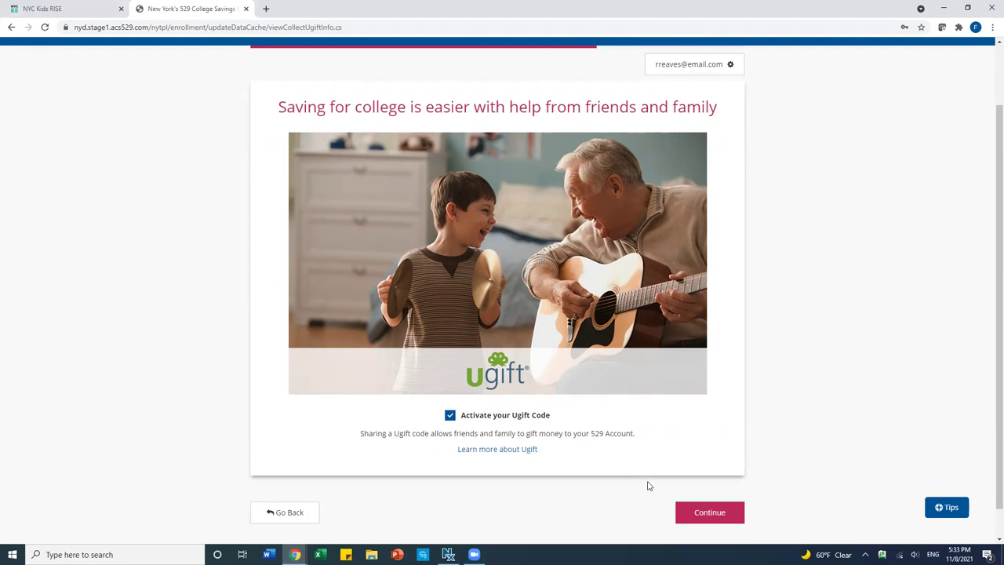
left_click(692, 515)
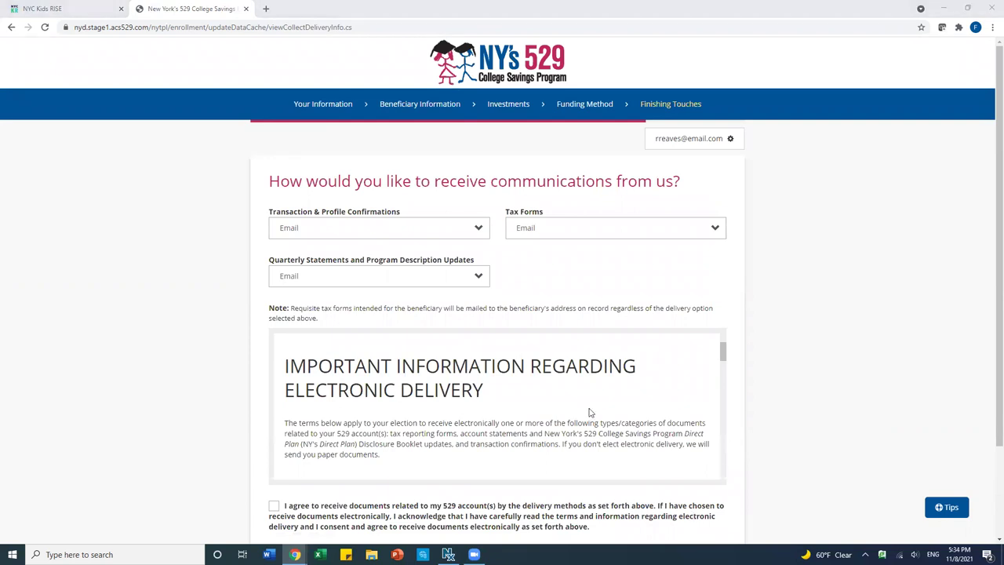
- Keep Transaction & Profile Confirmations on Email, consent to electronic delivery, and continue
left_click(435, 233)
left_click(437, 235)
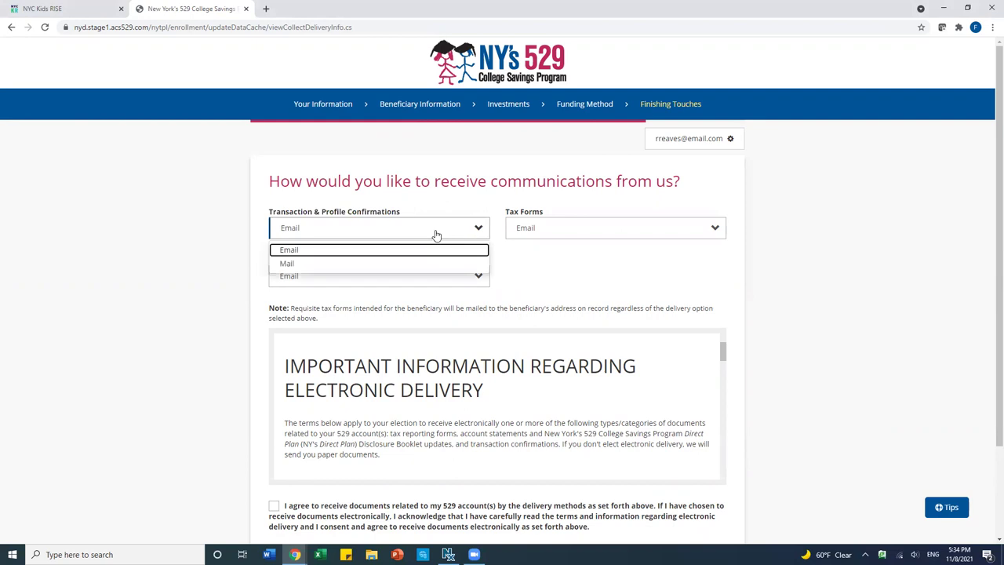
left_click(437, 234)
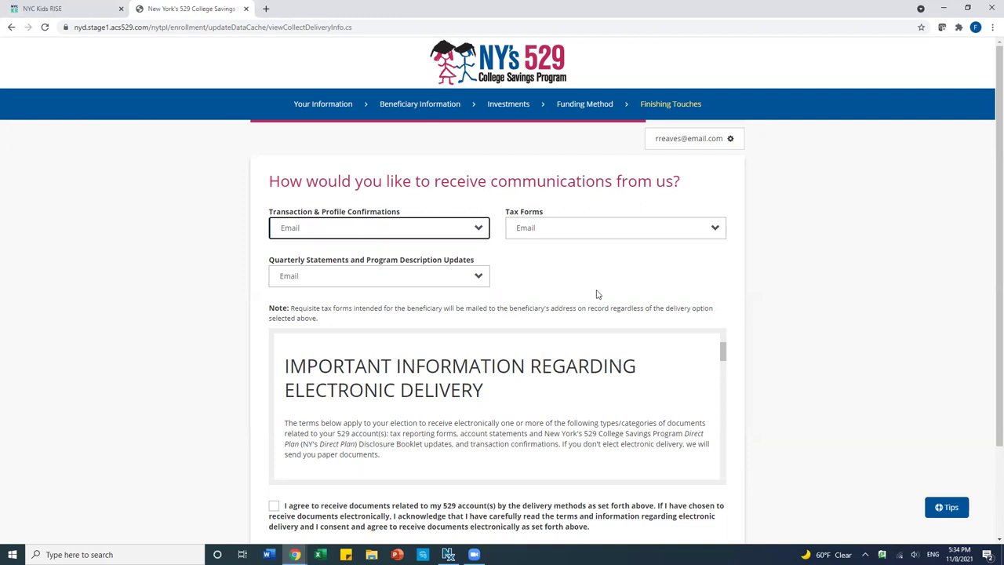
scroll(742, 344, "down", 2)
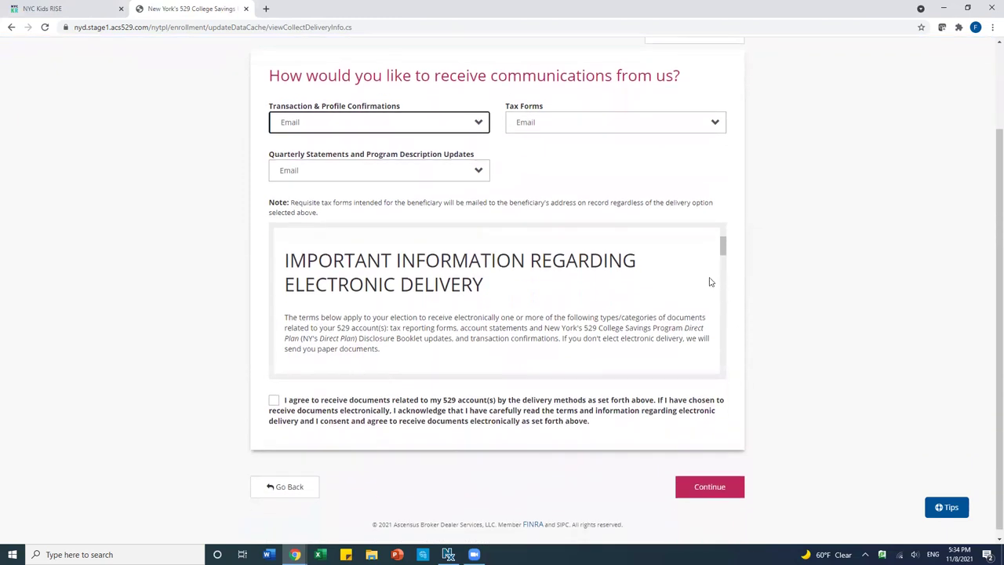
left_click_drag(724, 246, 721, 371)
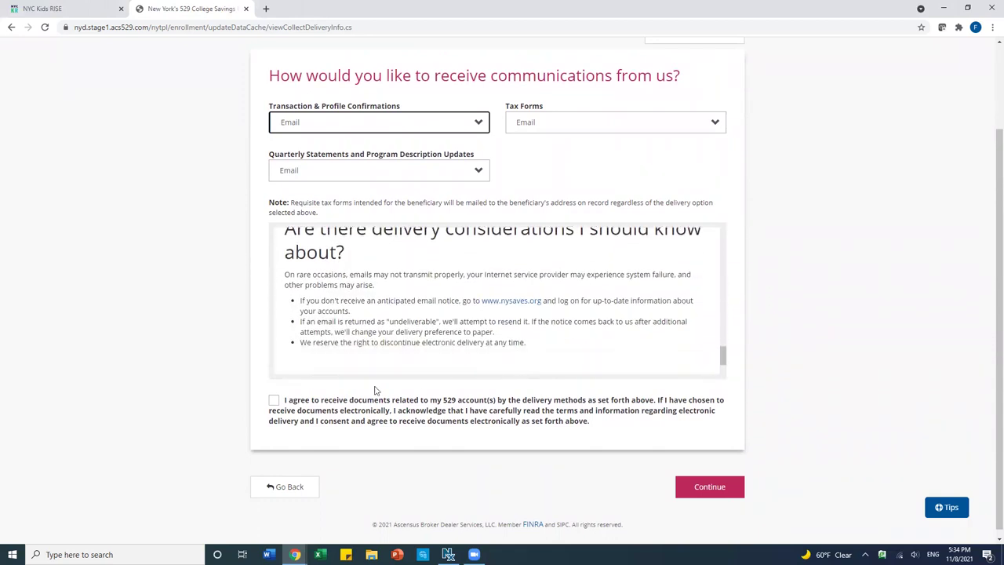
left_click(273, 402)
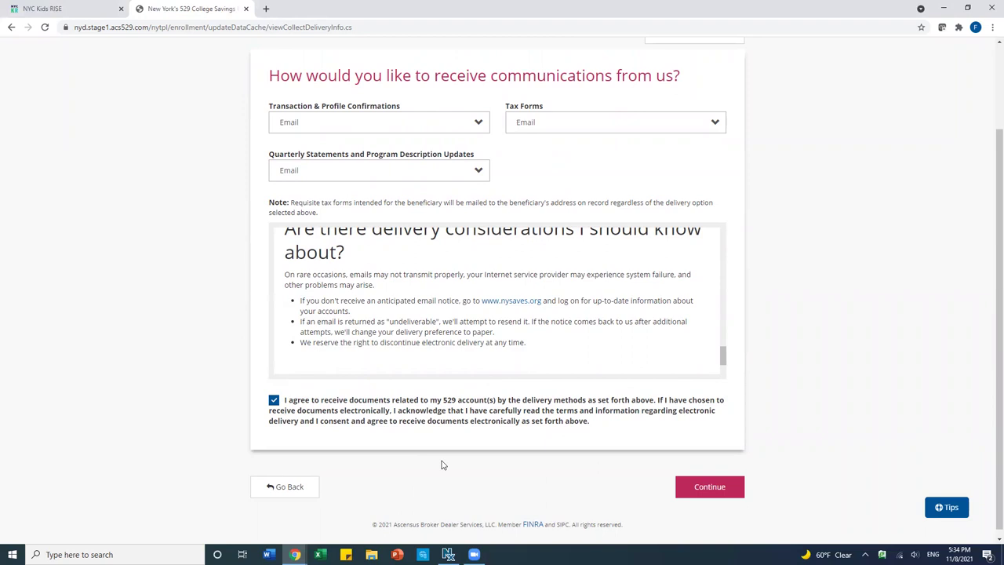
left_click(710, 487)
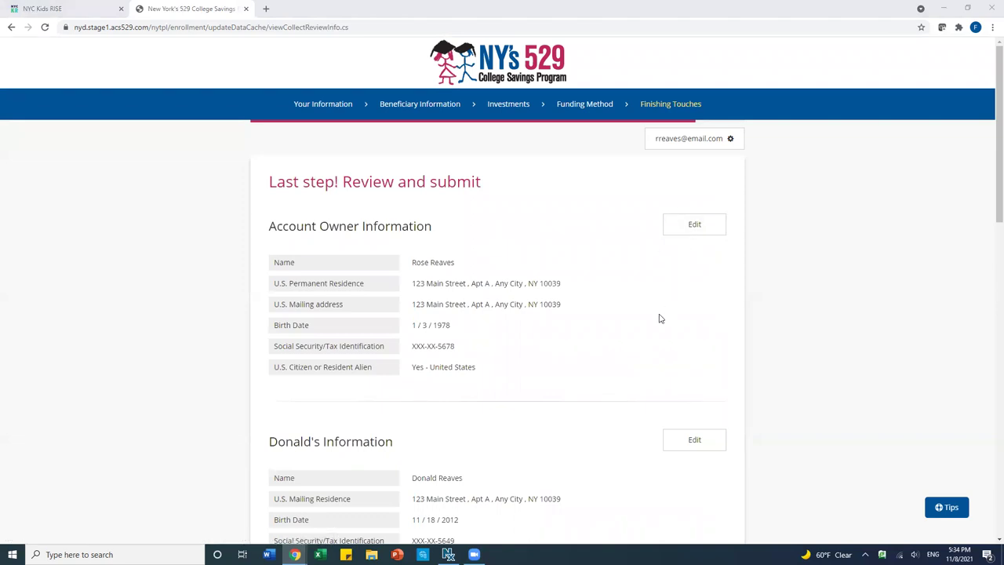
- Read through the review and Terms & Conditions, tick the Direct Plan acknowledgement, and sign
scroll(659, 318, "down", 3)
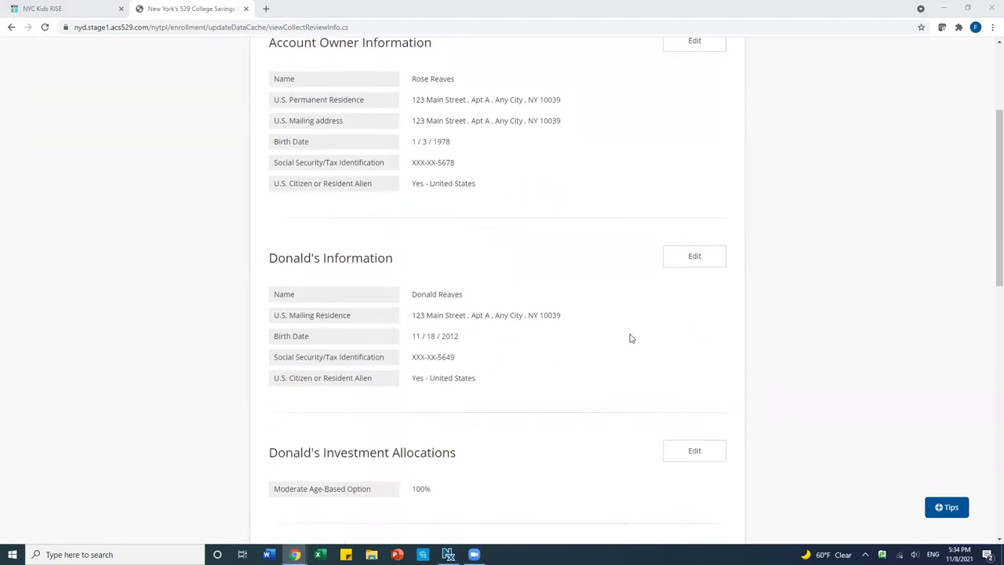
scroll(630, 338, "down", 2)
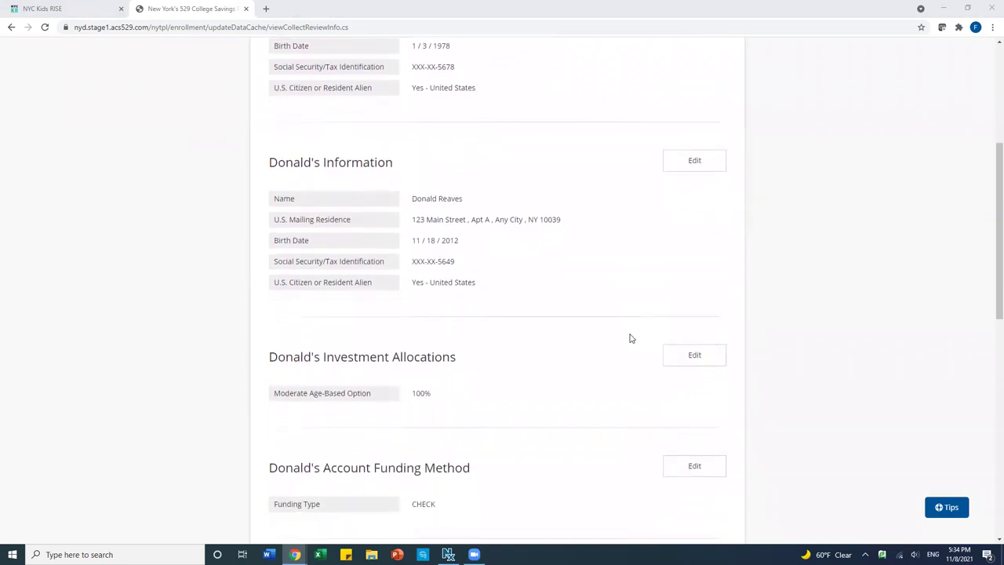
scroll(630, 338, "down", 1)
scroll(629, 338, "down", 1)
scroll(630, 338, "down", 5)
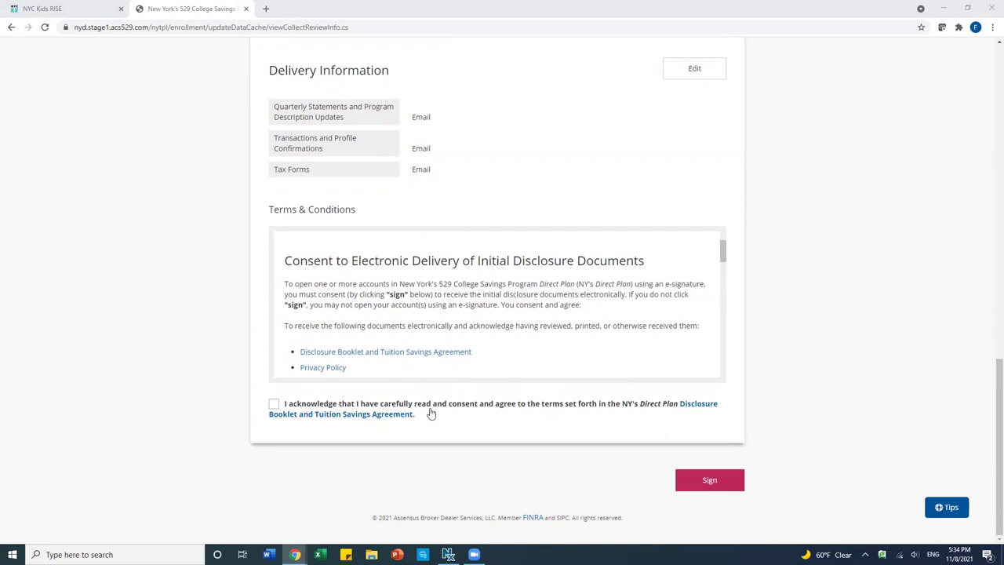
left_click_drag(723, 251, 340, 359)
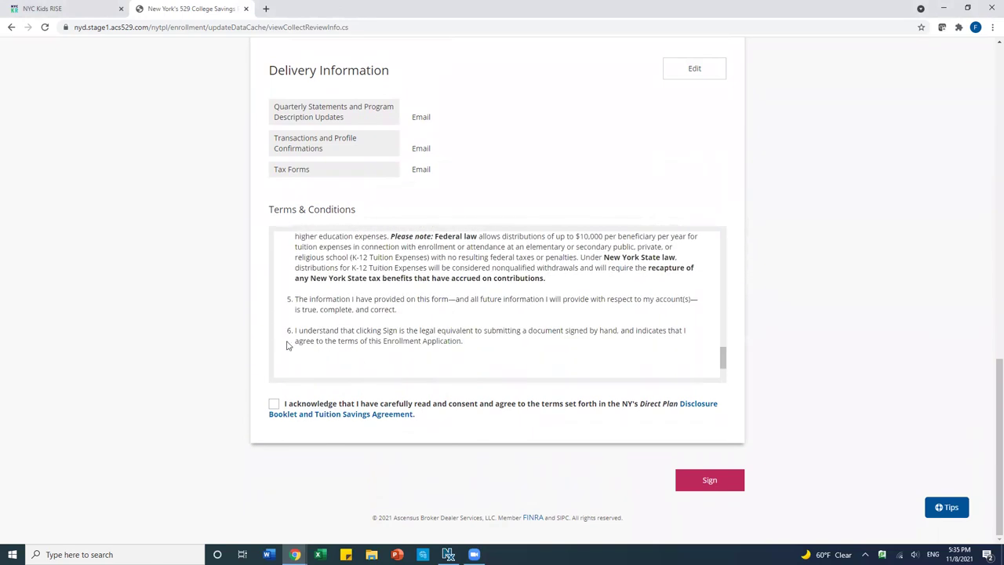
left_click(274, 405)
left_click(705, 483)
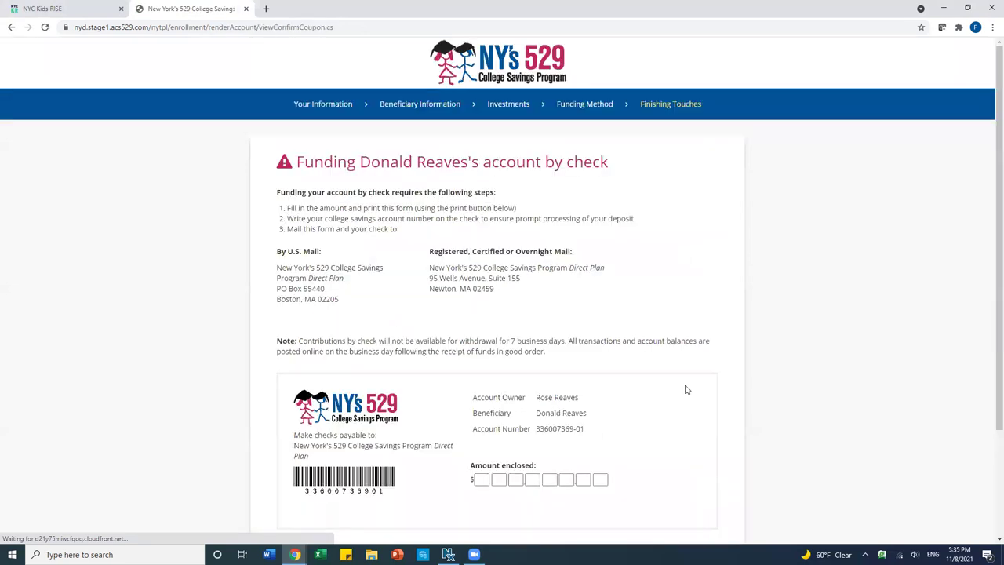
- Go past the check funding coupon to the NYC Kids RISE account-linking page
scroll(686, 390, "down", 2)
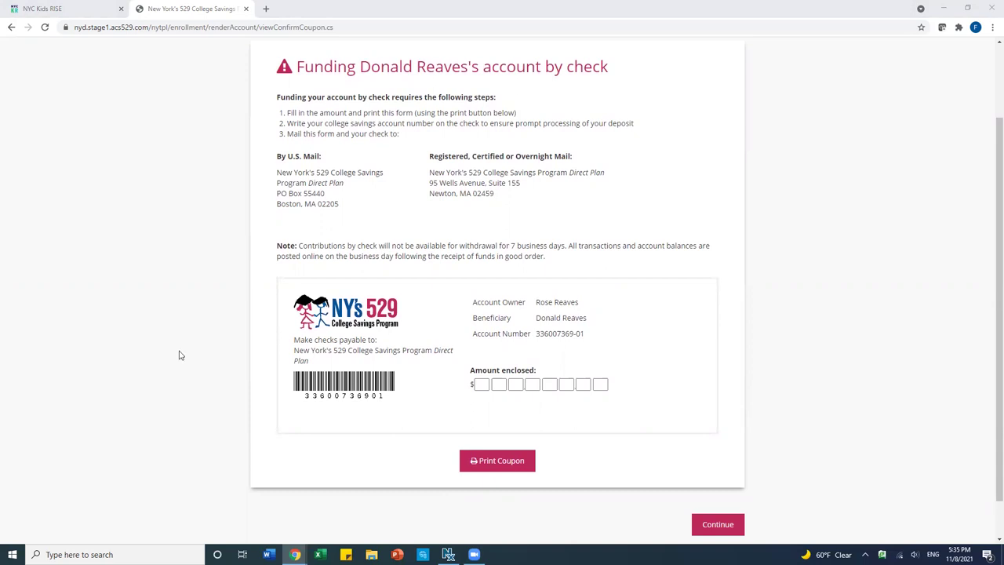
left_click(720, 524)
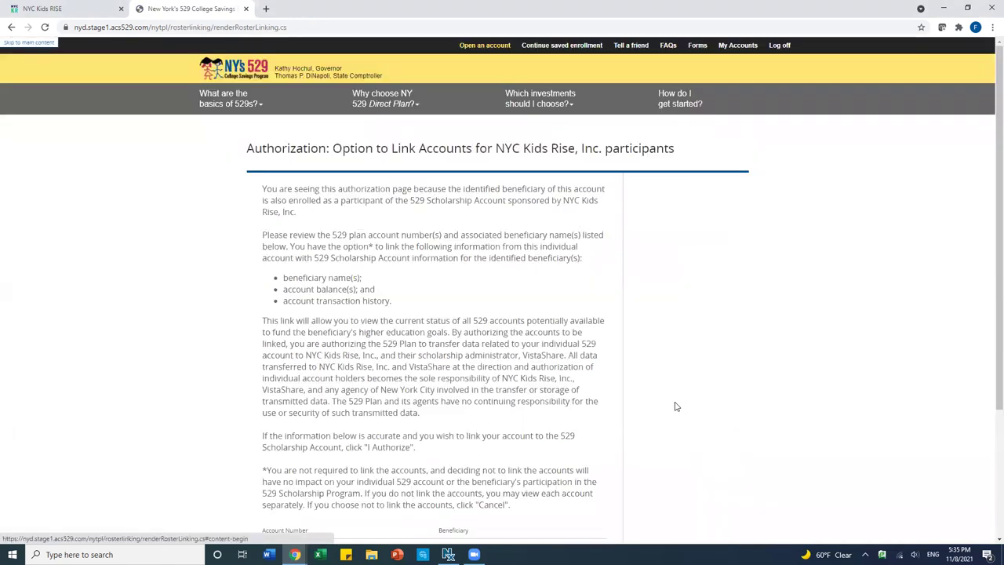
- Review the new account number and beneficiary, then authorize linking the account to NYC Kids RISE
scroll(676, 407, "down", 1)
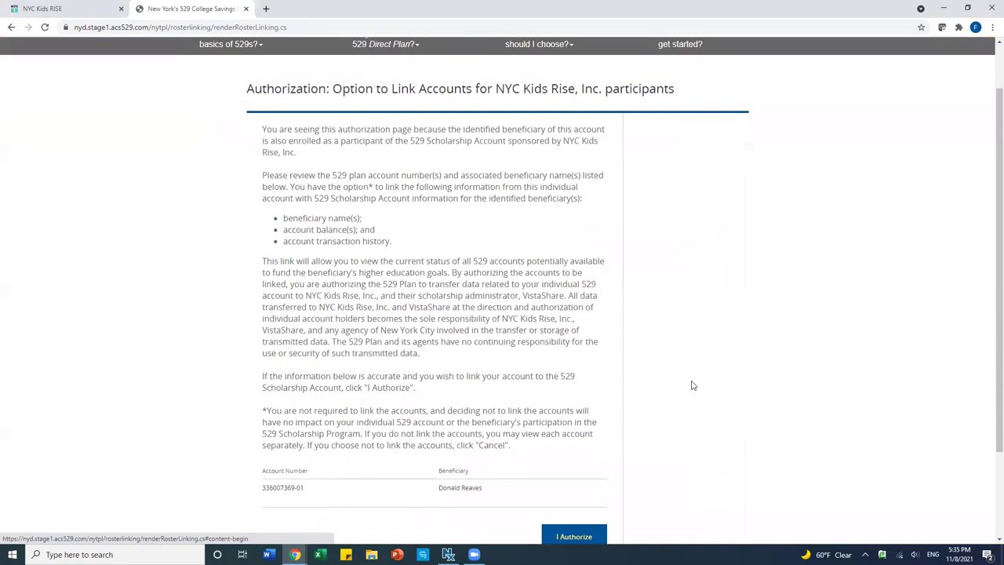
scroll(705, 375, "down", 1)
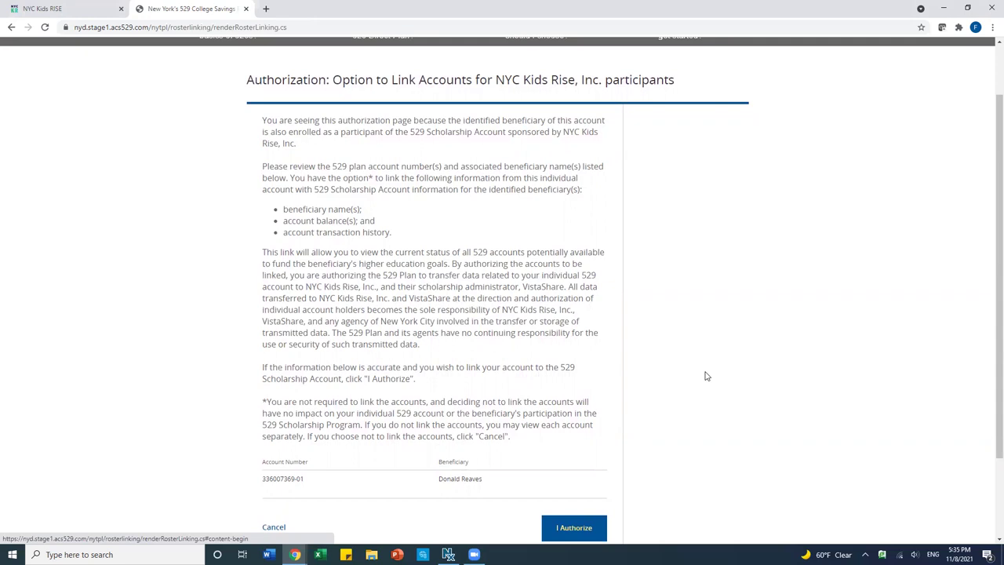
scroll(705, 376, "down", 1)
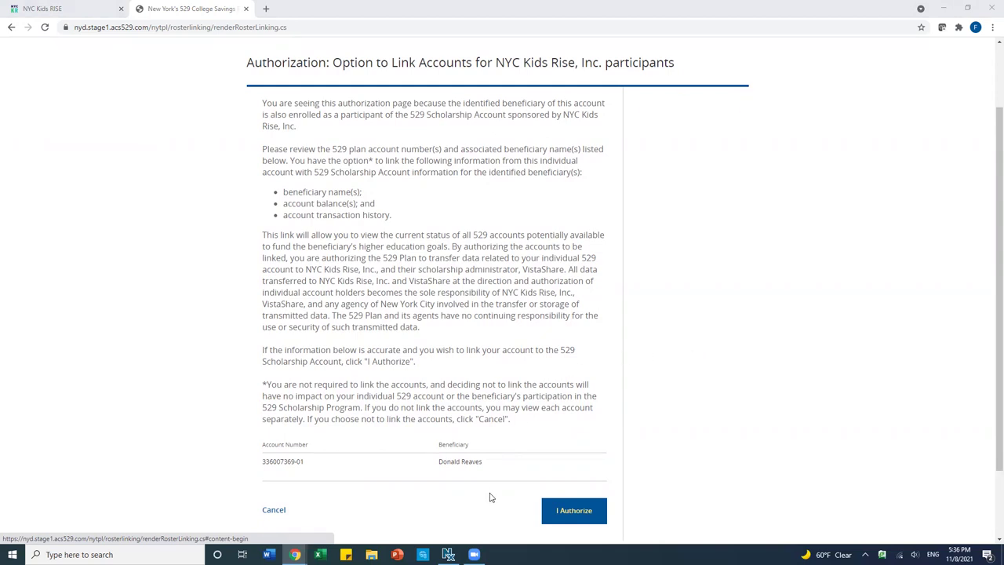
left_click(572, 515)
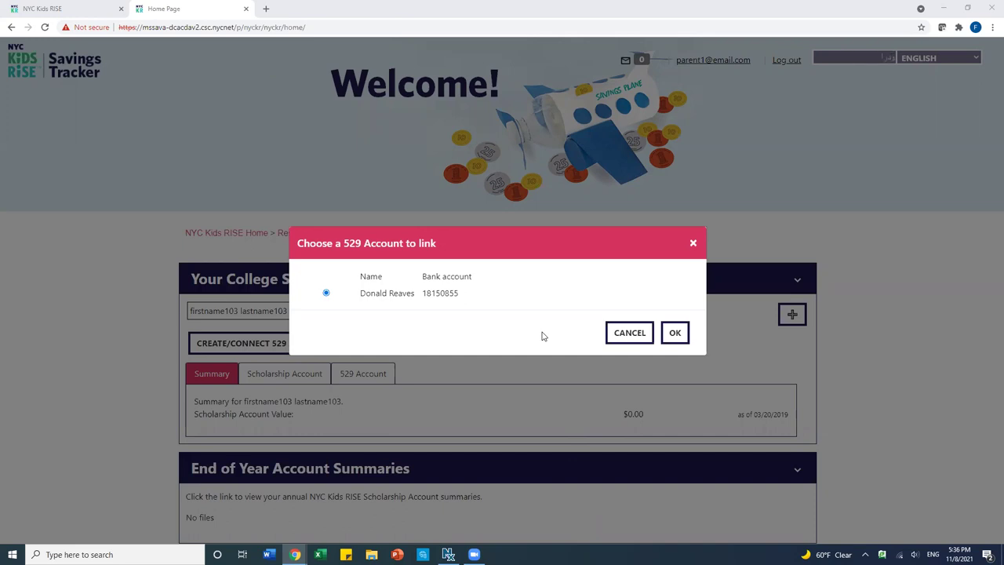
- Confirm linking the selected NY's 529 account in the Savings Tracker, then log out
left_click(676, 332)
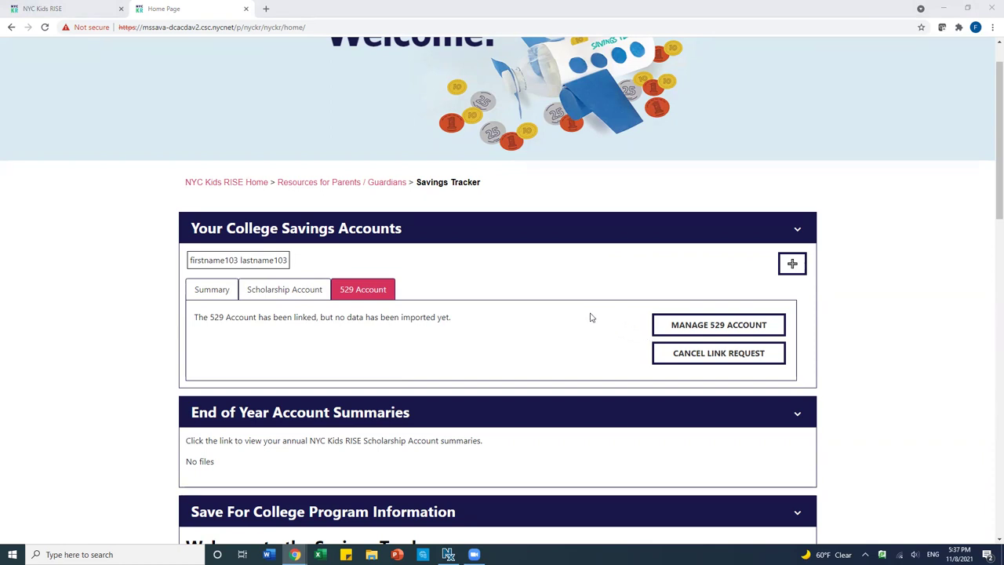
scroll(591, 317, "up", 1)
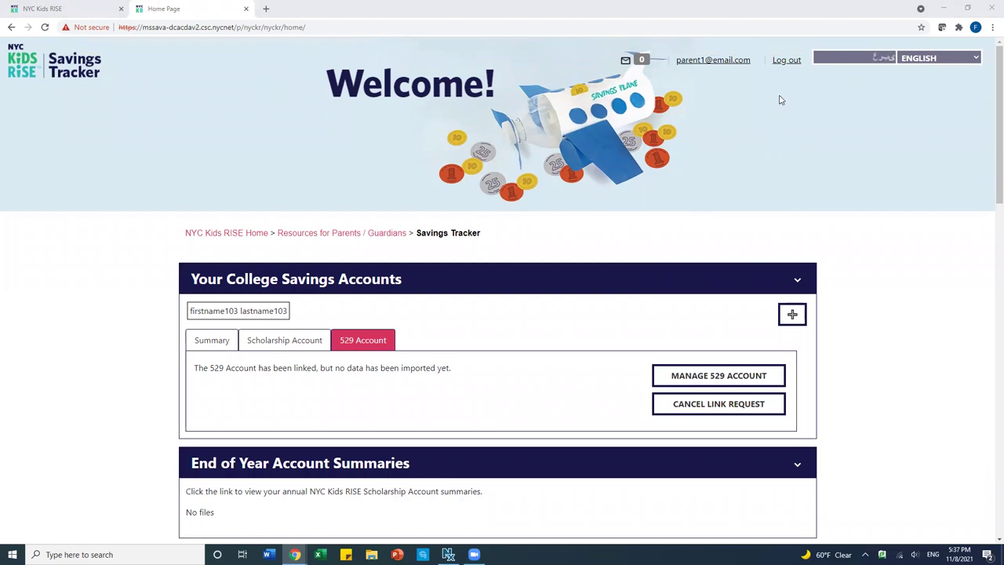
left_click(784, 63)
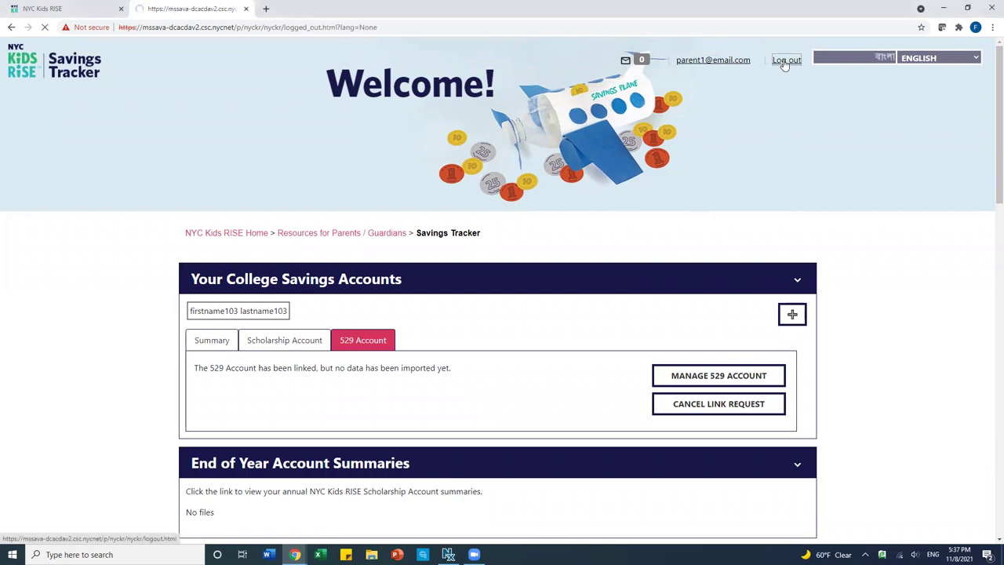